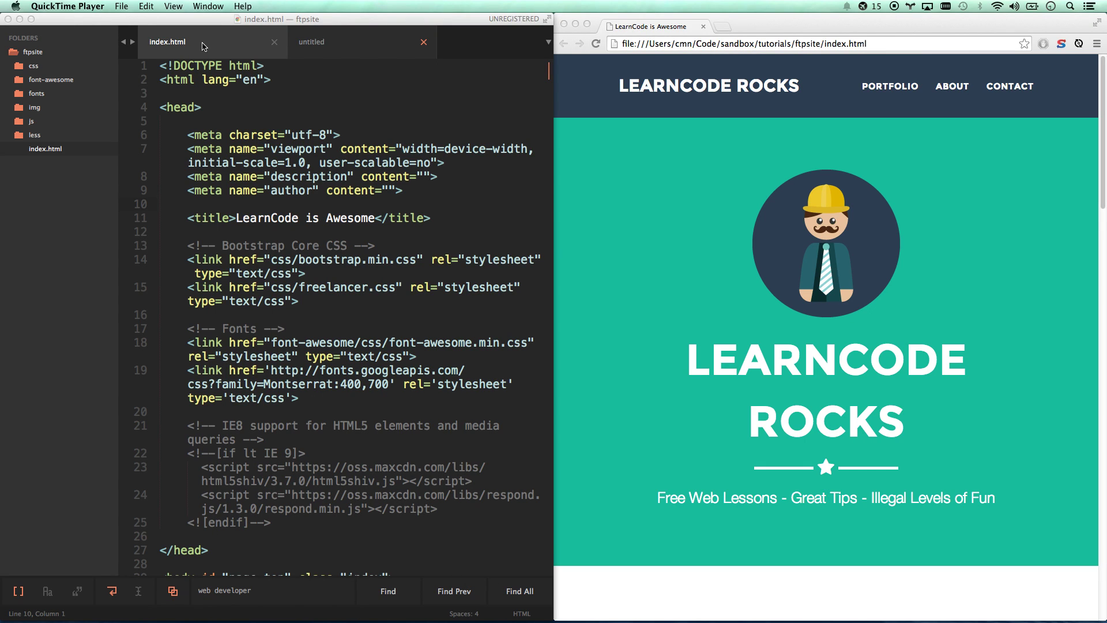
Check the ftpsite files and the local LearnCode Rocks preview, then return to index.html in Sublime Text
left_click(203, 46)
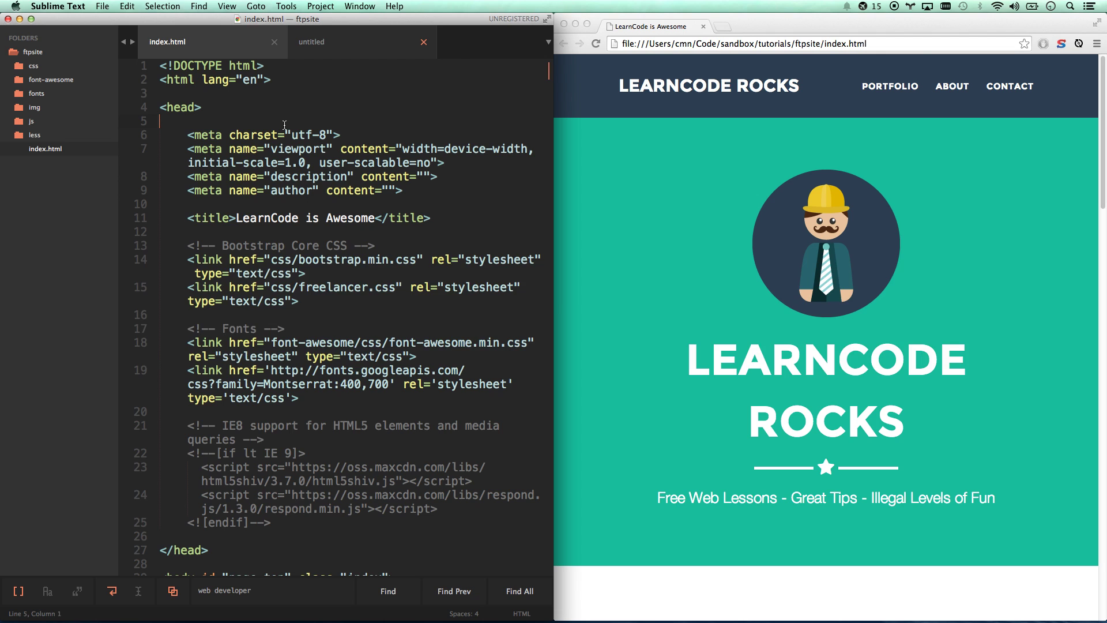
key("super+Tab")
key("super+Tab")
key("super+Tab")
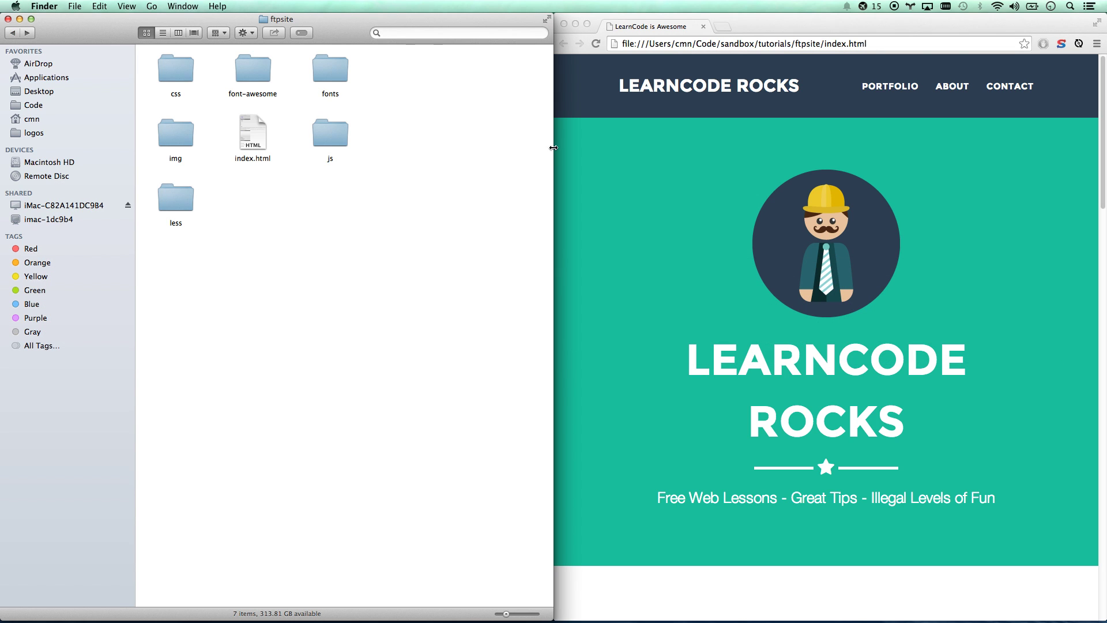
left_click(733, 129)
key("super+l")
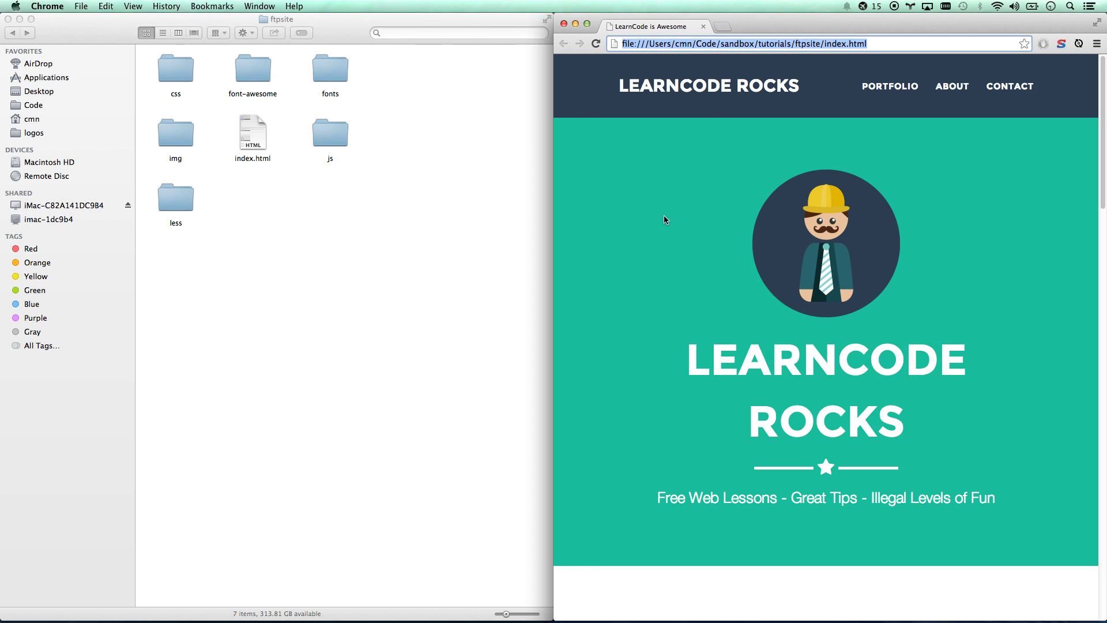
key("super+Tab")
key("super+Tab")
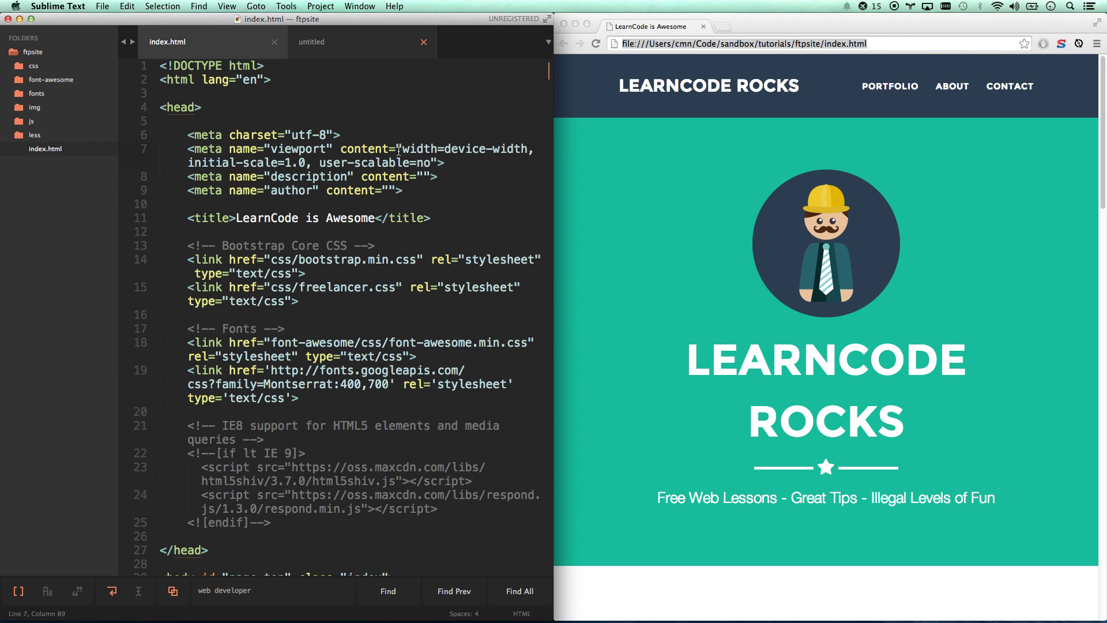
Add the $12/yr and $6/mo prices and hostgator.com to the untitled steps notes
left_click(362, 52)
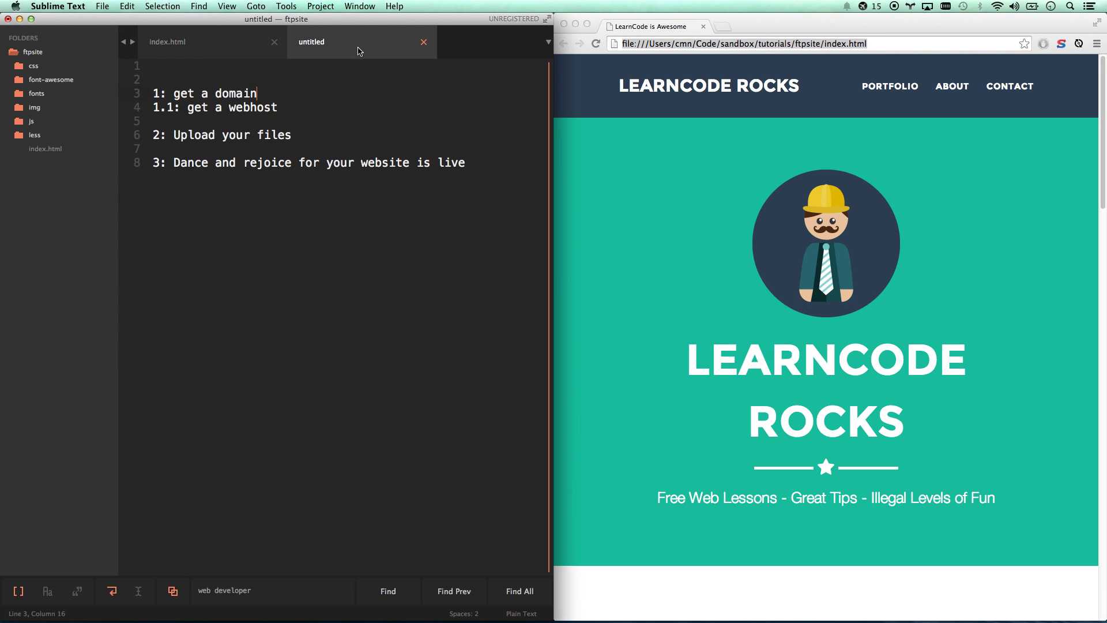
left_click(277, 97)
type("$12")
type("/yr")
type("$")
type("6")
type("/mo")
key("Return")
key("Return")
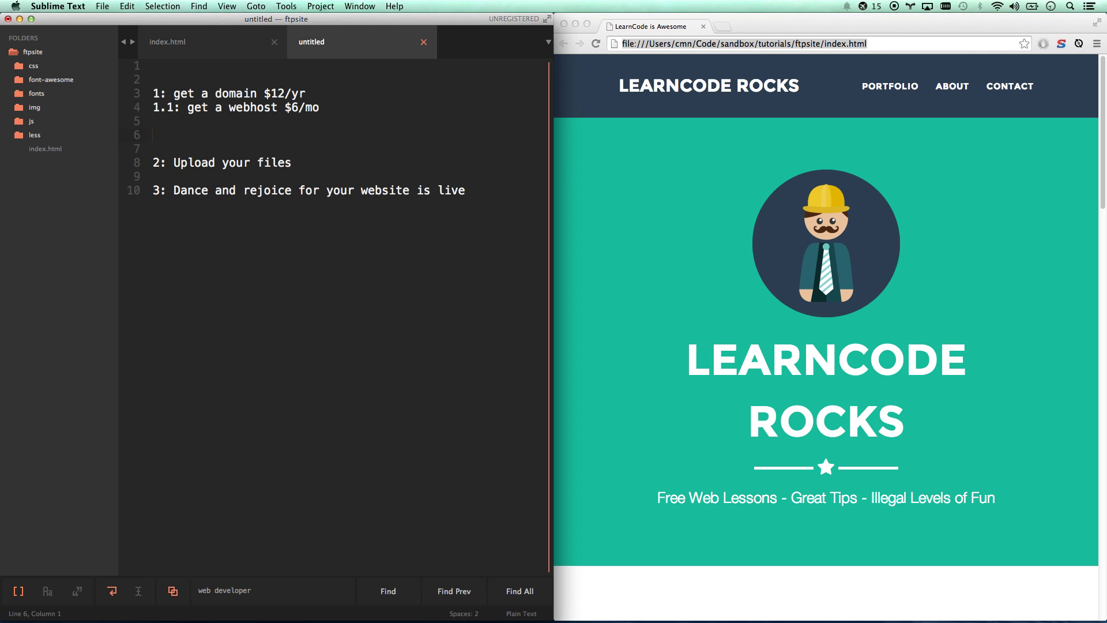
type("hostgator.com")
key("Return")
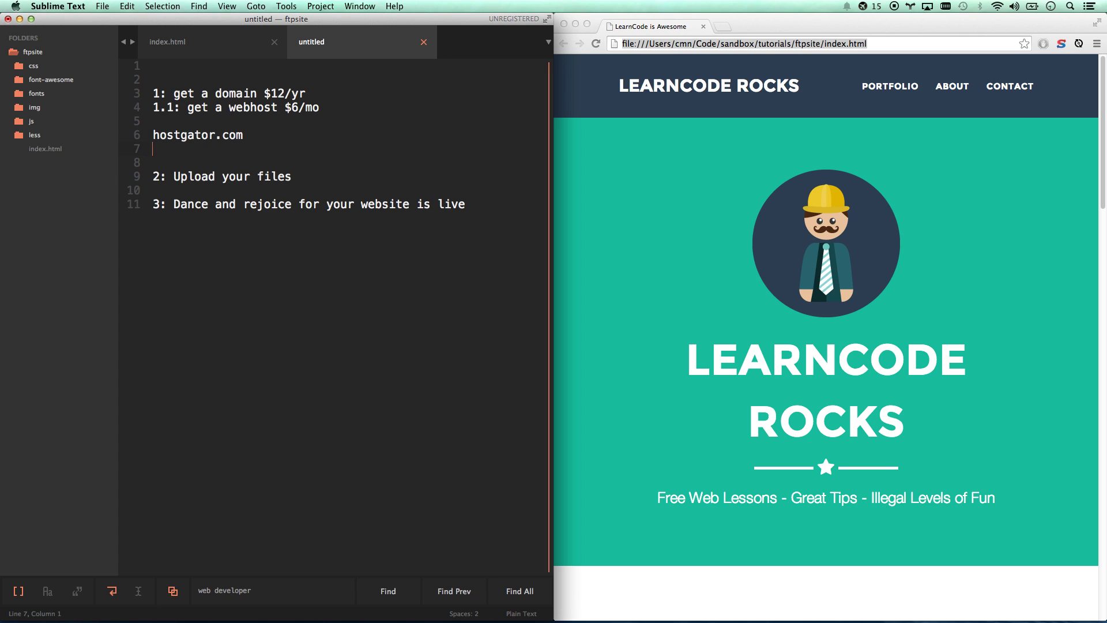
List the coupon codes drop25perc and drop10bucks on their own lines
type("drop25perc")
key("Return")
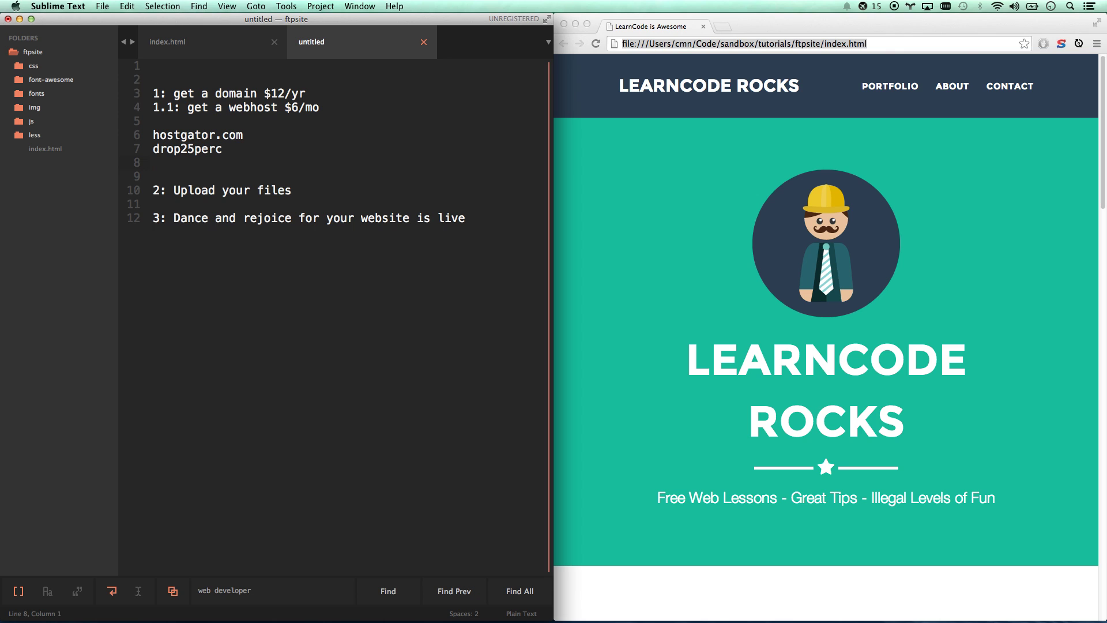
type("drop10bucks")
Add cyberduck under the Upload your files step and select the hostgator.com address
left_click(153, 203)
left_click_drag(474, 218, 183, 205)
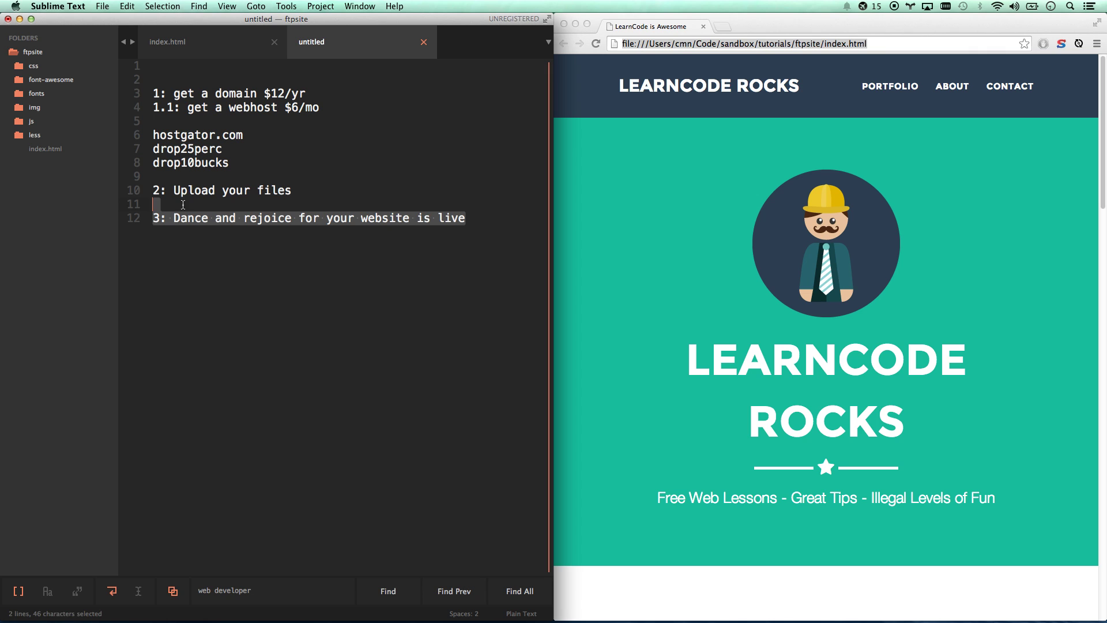
left_click(169, 203)
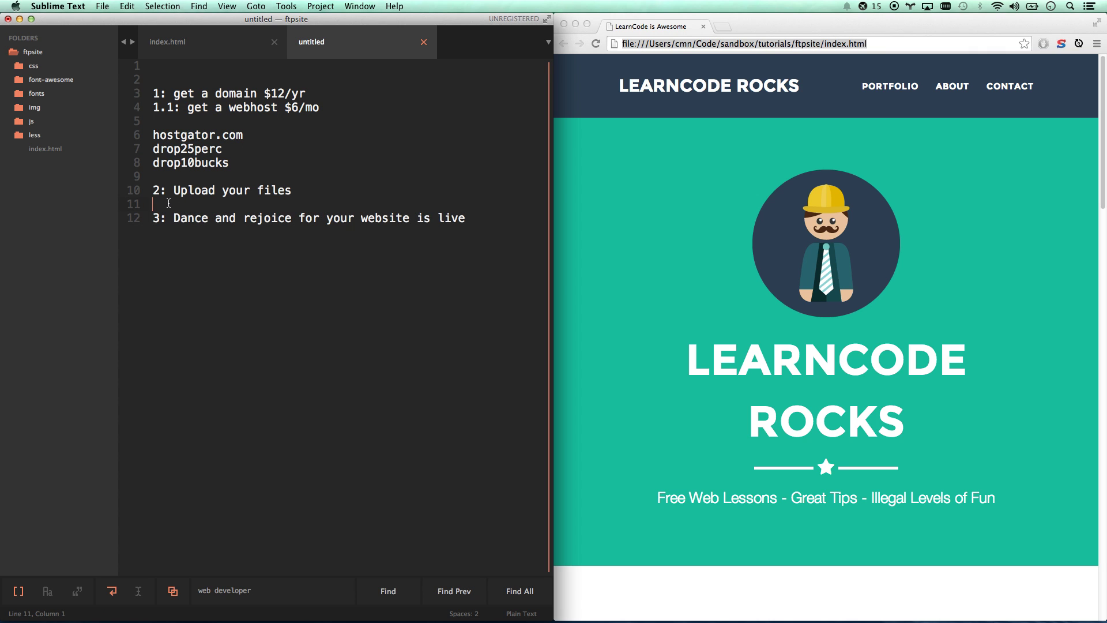
key("Return")
type("cy")
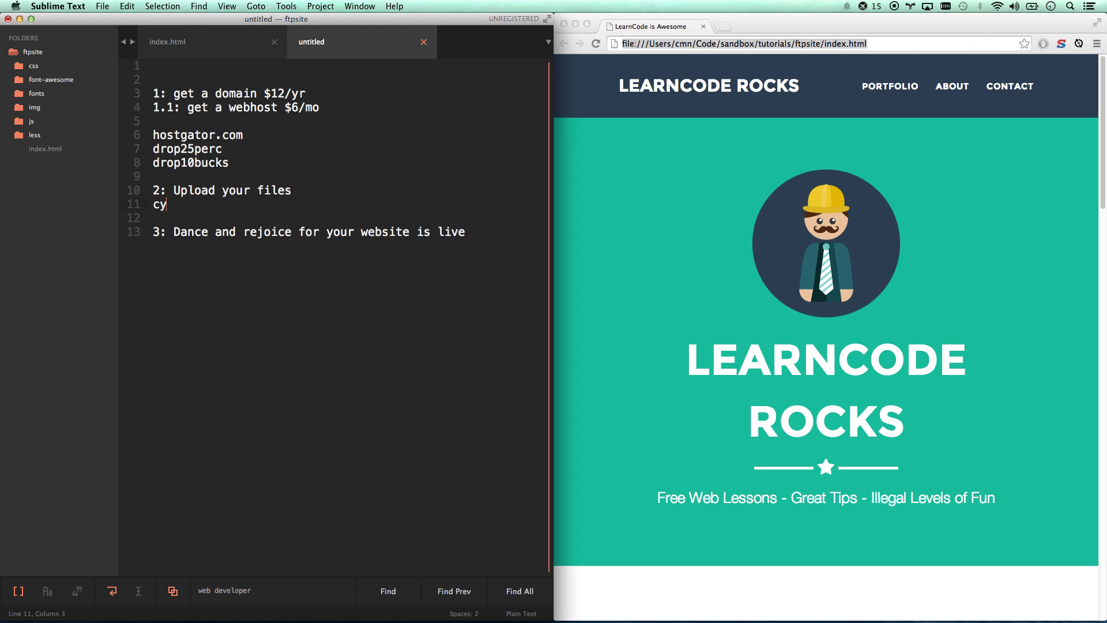
type("berduck")
left_click(246, 139)
Go to hostgator.com's Web Hosting page and scroll down to the shared hosting plans
key("super+shift+Left")
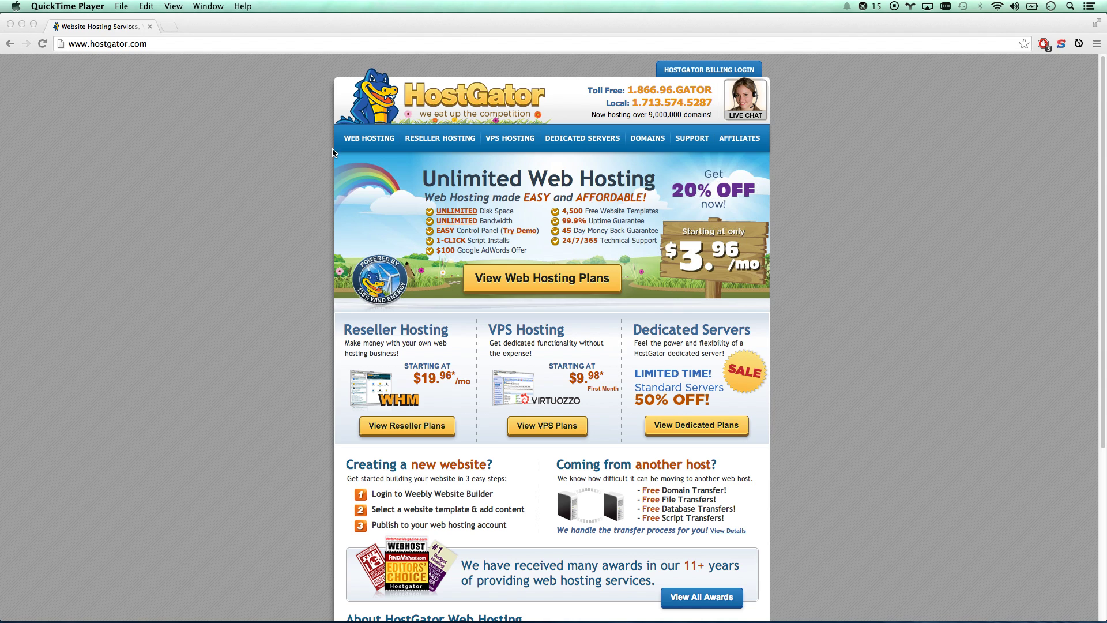
left_click(369, 139)
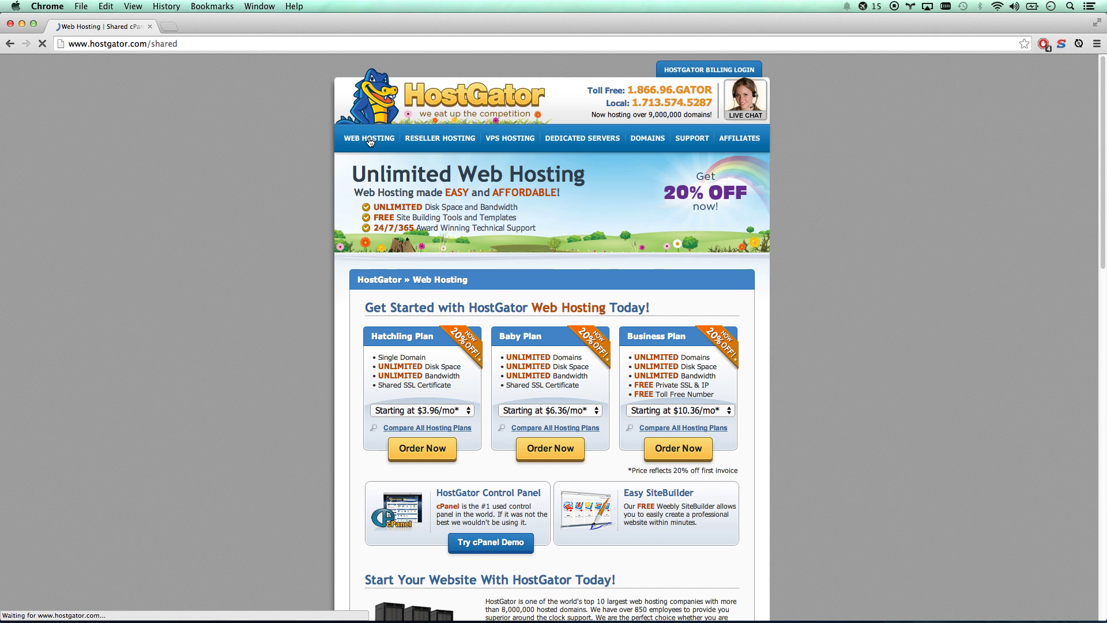
scroll(264, 188, "down", 3)
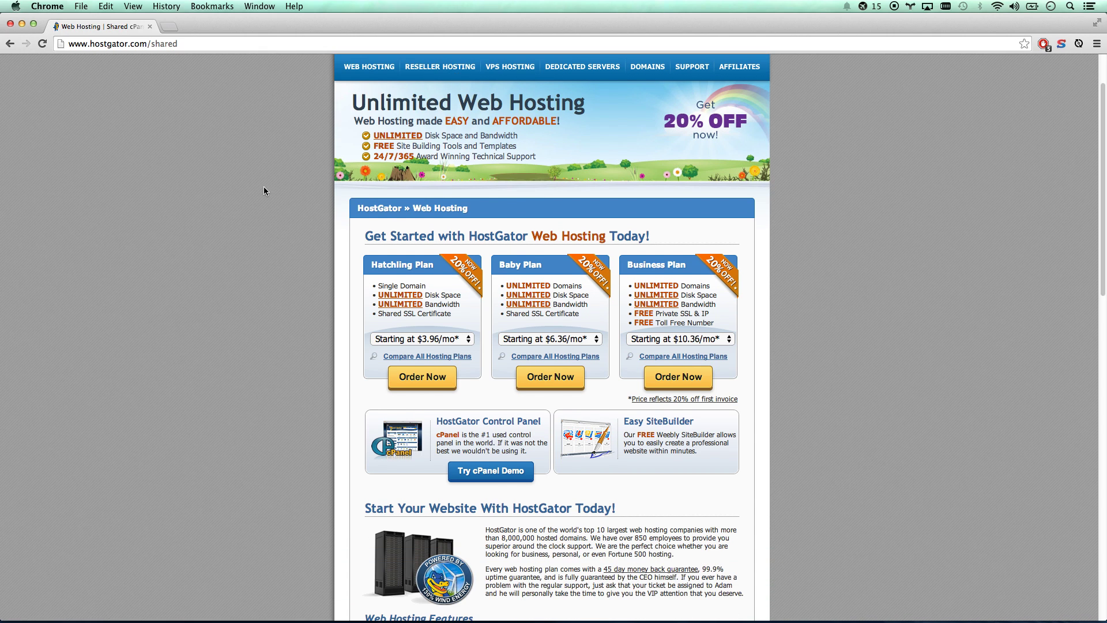
scroll(264, 186, "up", 1)
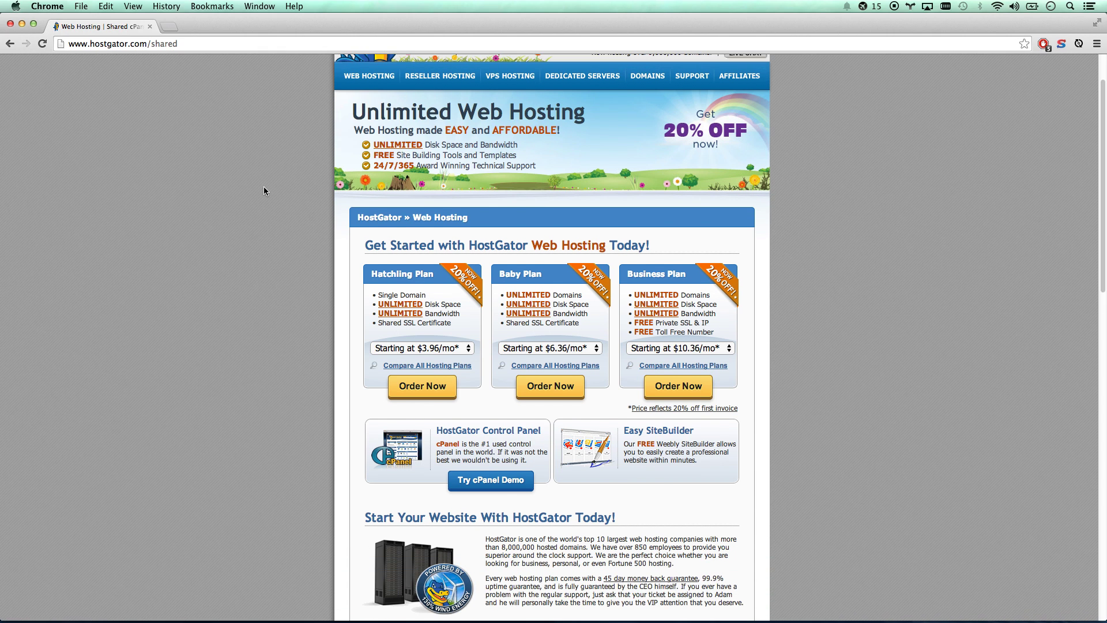
scroll(264, 191, "down", 2)
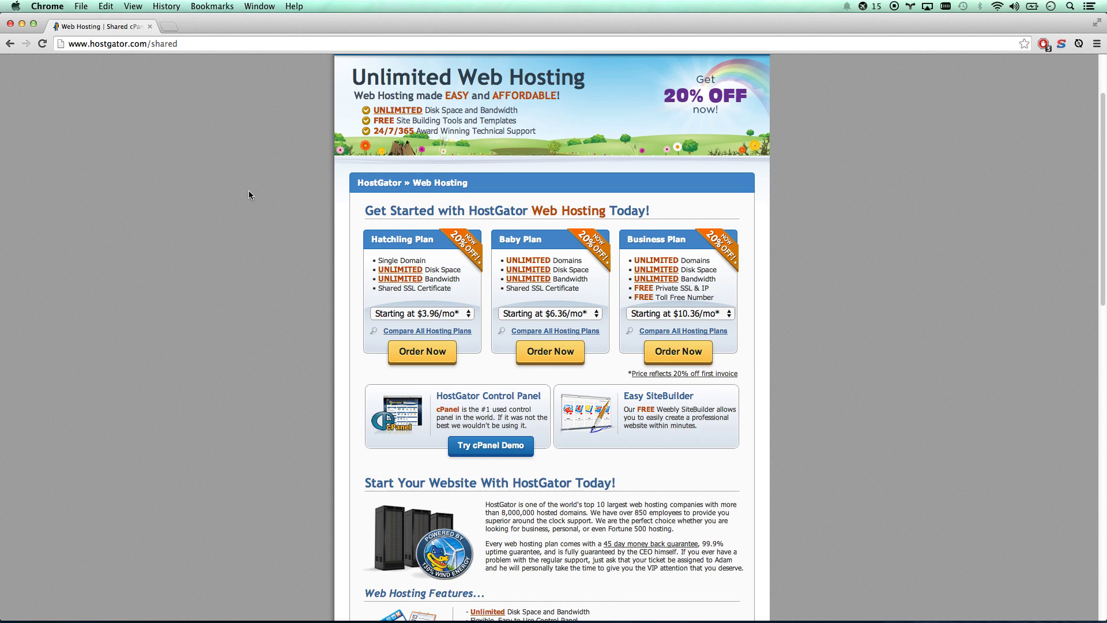
scroll(247, 192, "up", 4)
scroll(290, 175, "down", 2)
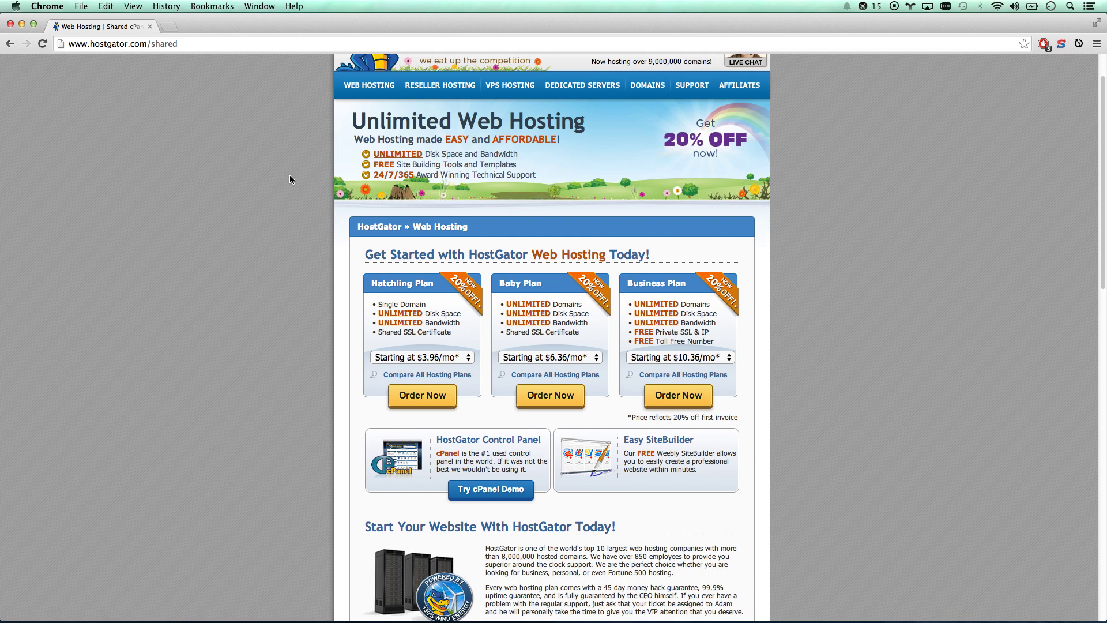
scroll(290, 179, "down", 2)
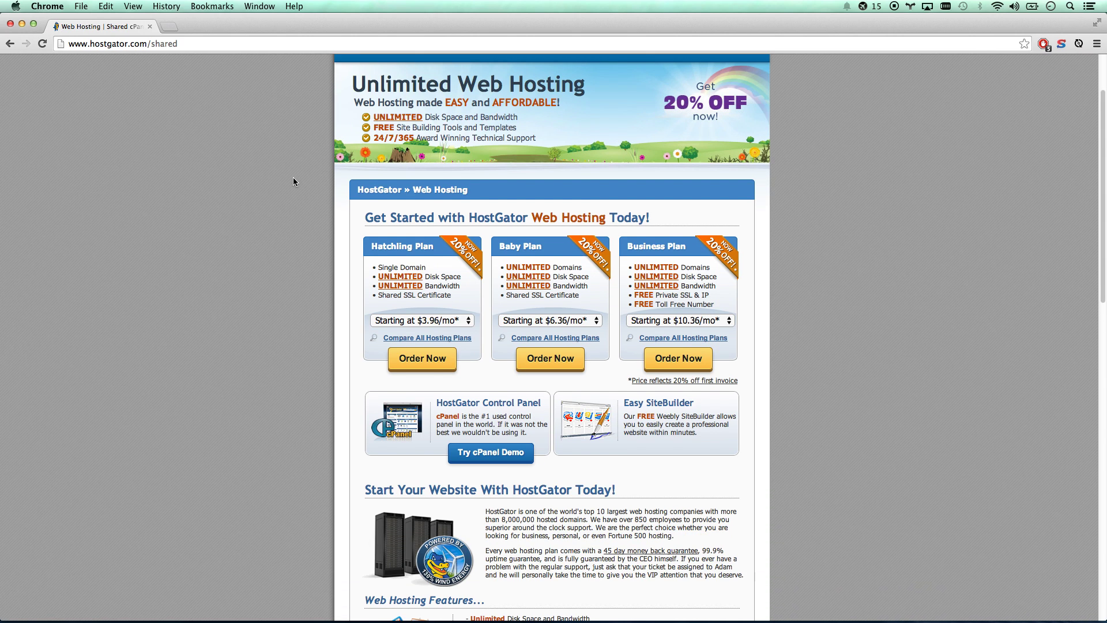
scroll(292, 178, "down", 1)
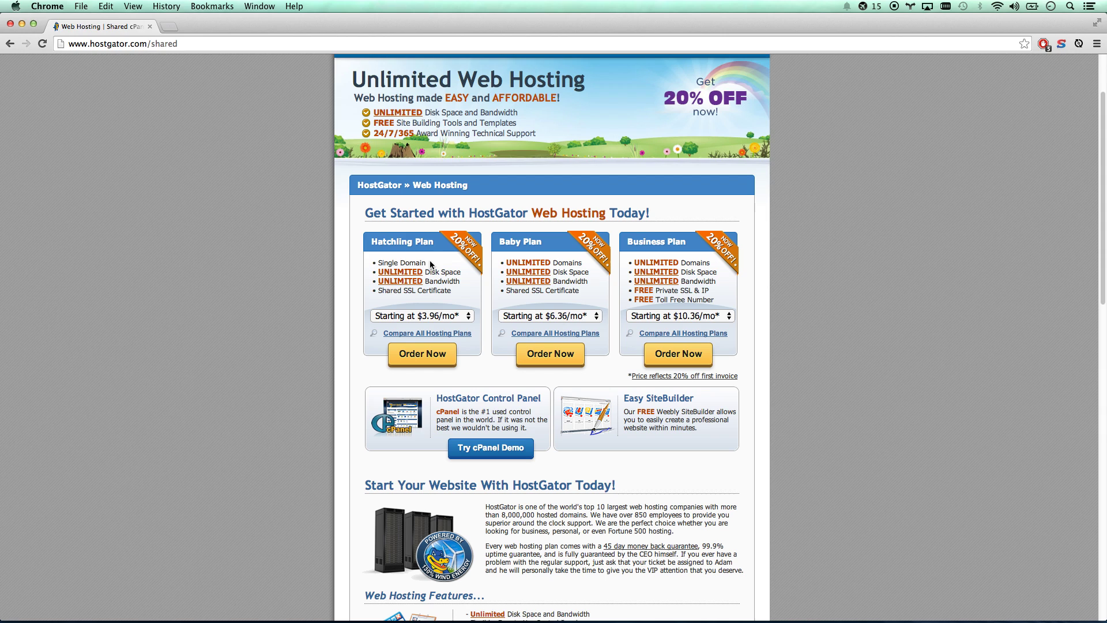
Compare the Hatchling Plan's single domain with the Baby Plan's features
left_click_drag(426, 262, 378, 262)
left_click(378, 262)
left_click_drag(506, 262, 583, 262)
left_click(583, 262)
scroll(583, 259, "down", 1)
scroll(584, 249, "down", 1)
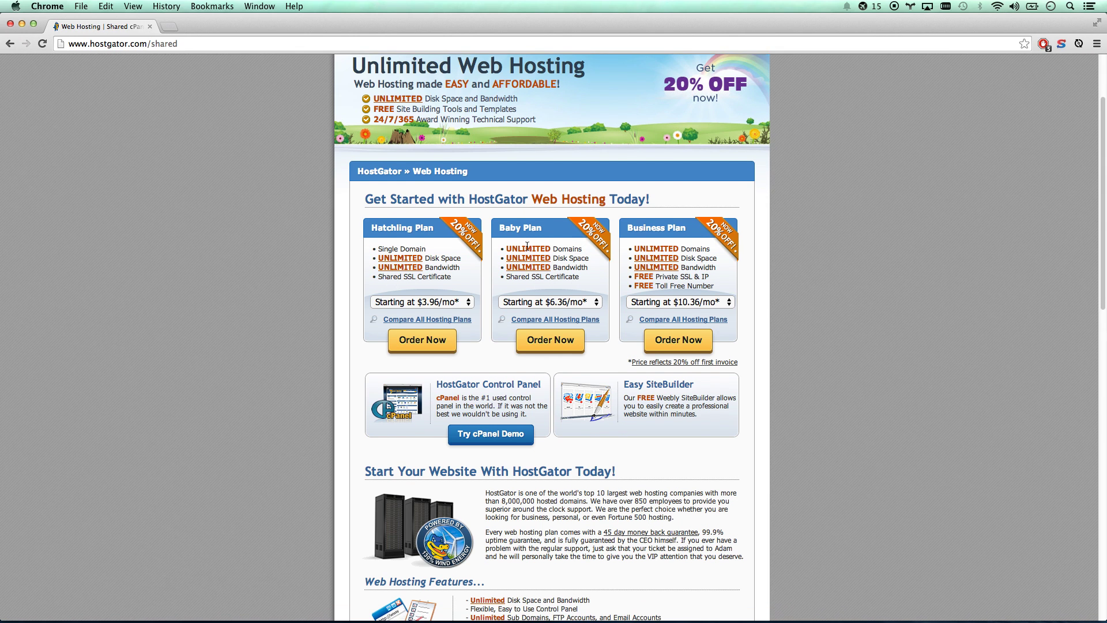
Order the Baby Plan with the domain willsawesomesite.com
left_click(549, 344)
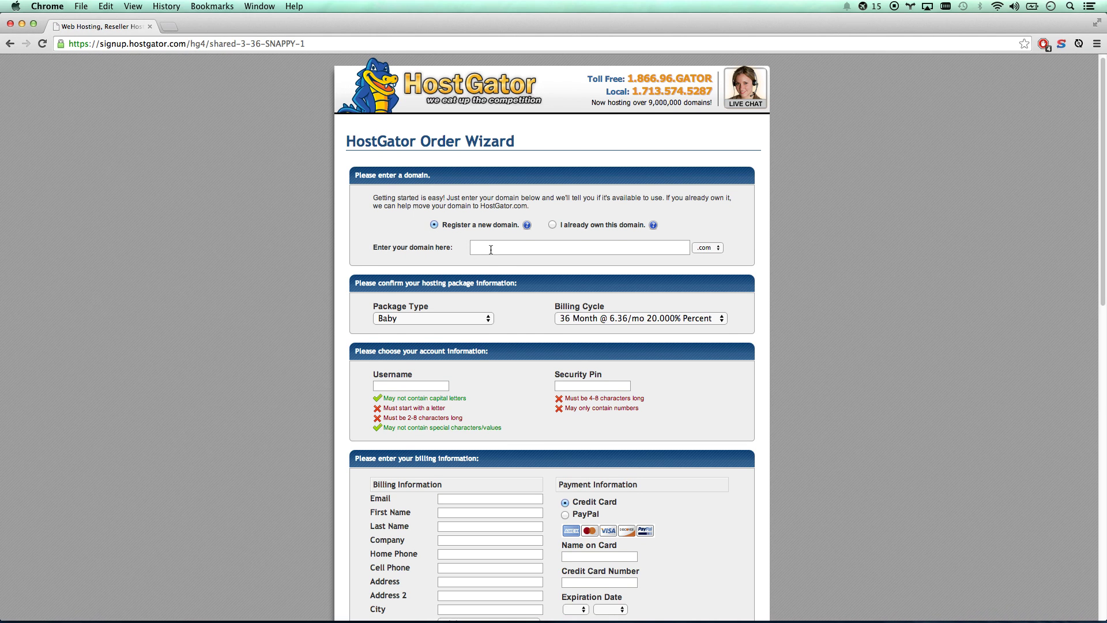
type("willsawesomesite")
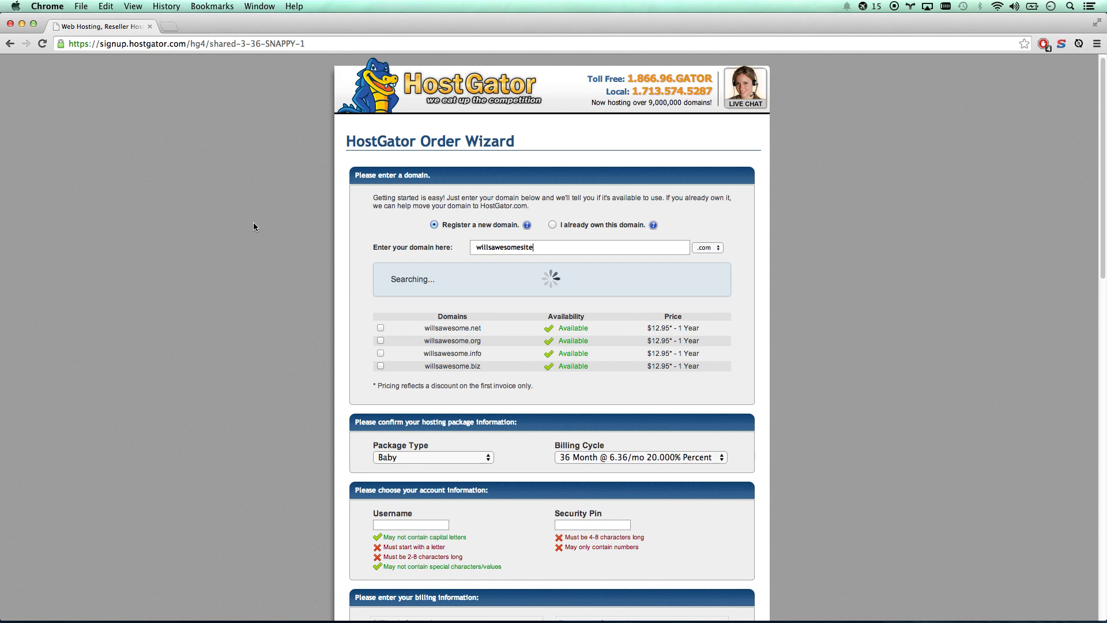
scroll(252, 221, "down", 2)
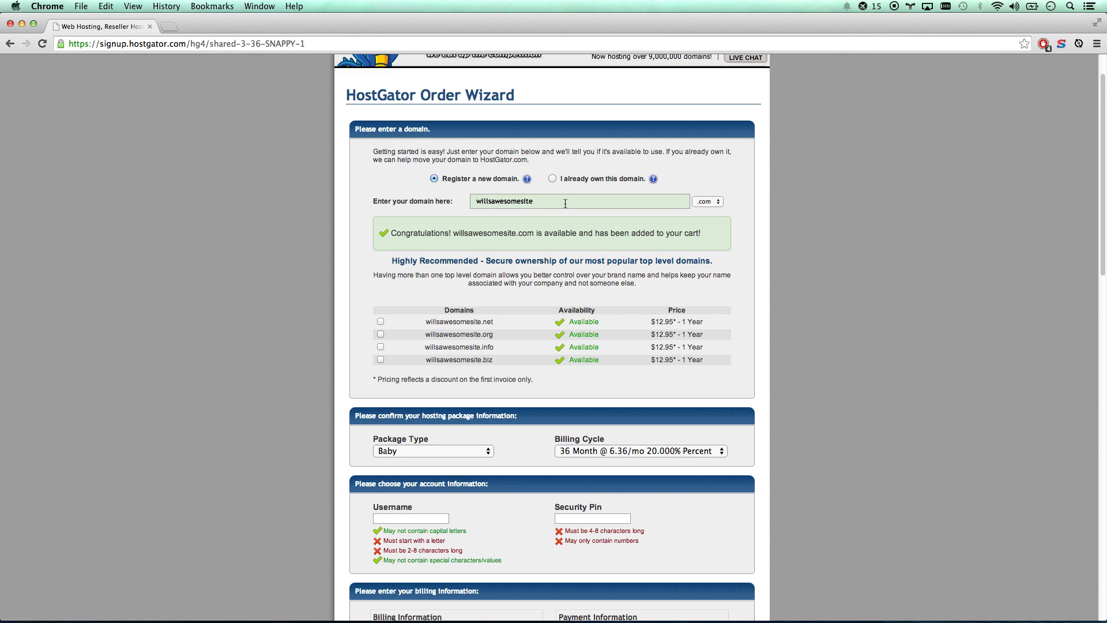
scroll(298, 214, "down", 1)
scroll(295, 218, "down", 1)
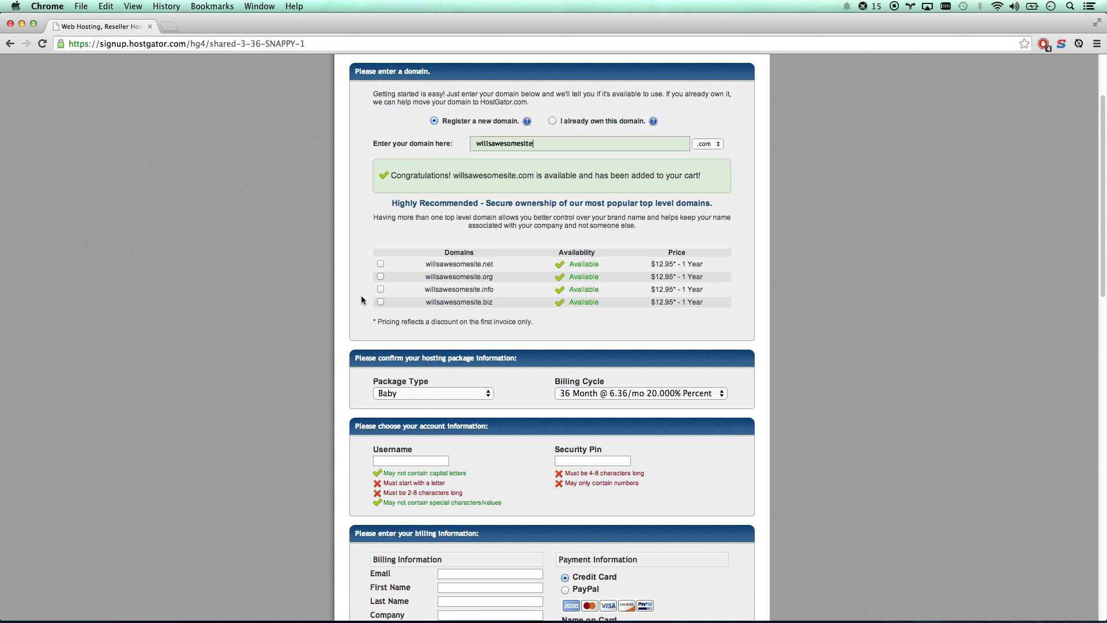
Set the order's billing cycle to 36 months
left_click(630, 393)
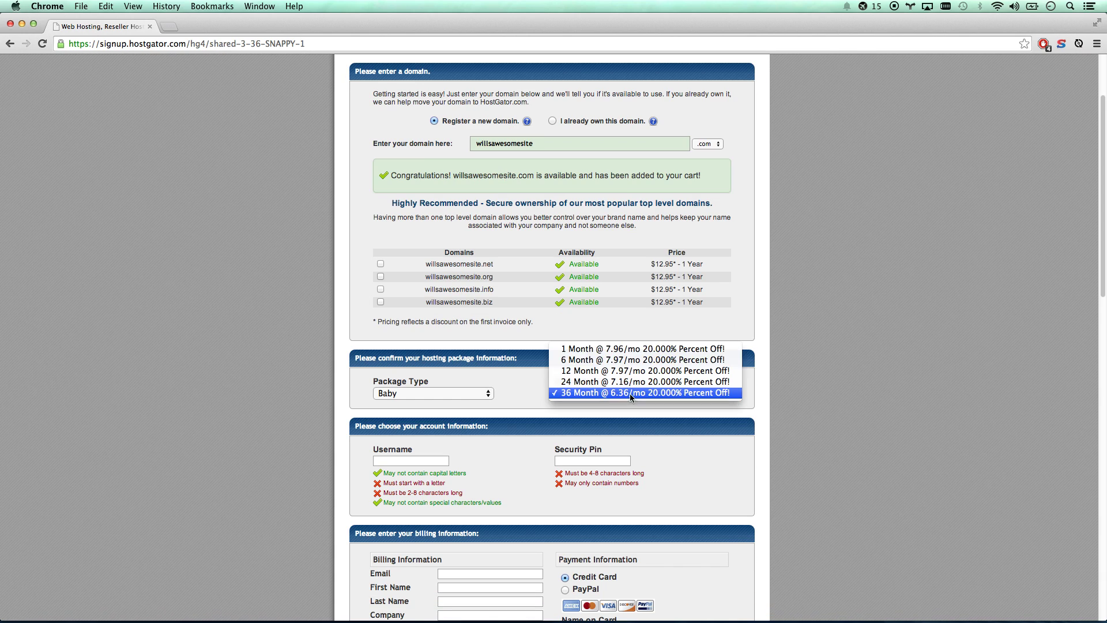
left_click(600, 350)
scroll(530, 393, "down", 3)
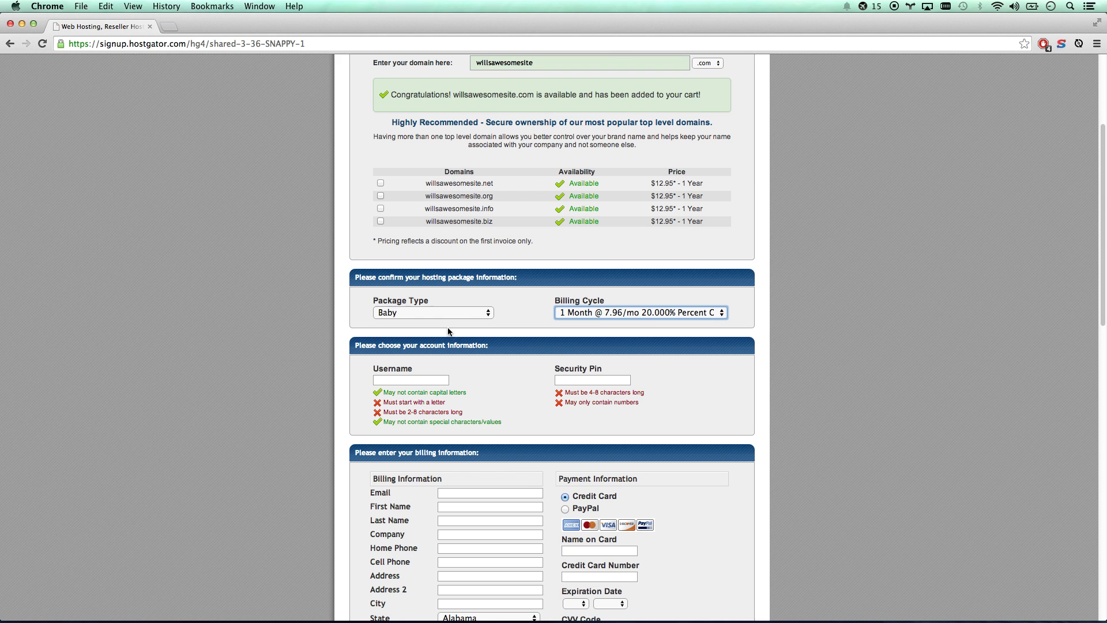
left_click(608, 316)
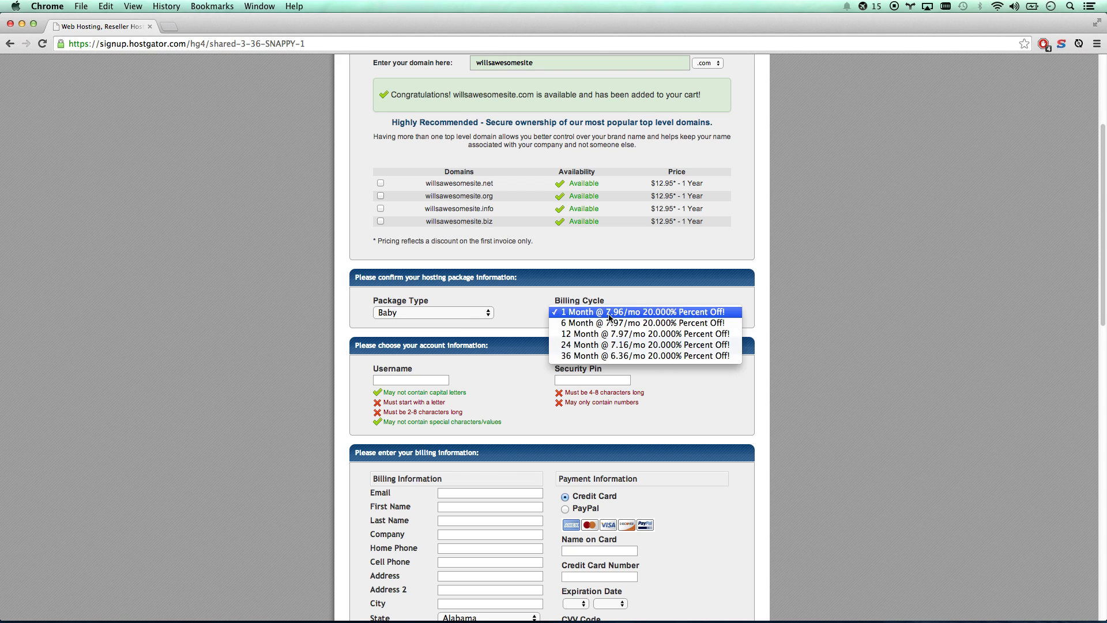
left_click(608, 356)
scroll(539, 336, "down", 5)
scroll(539, 332, "down", 15)
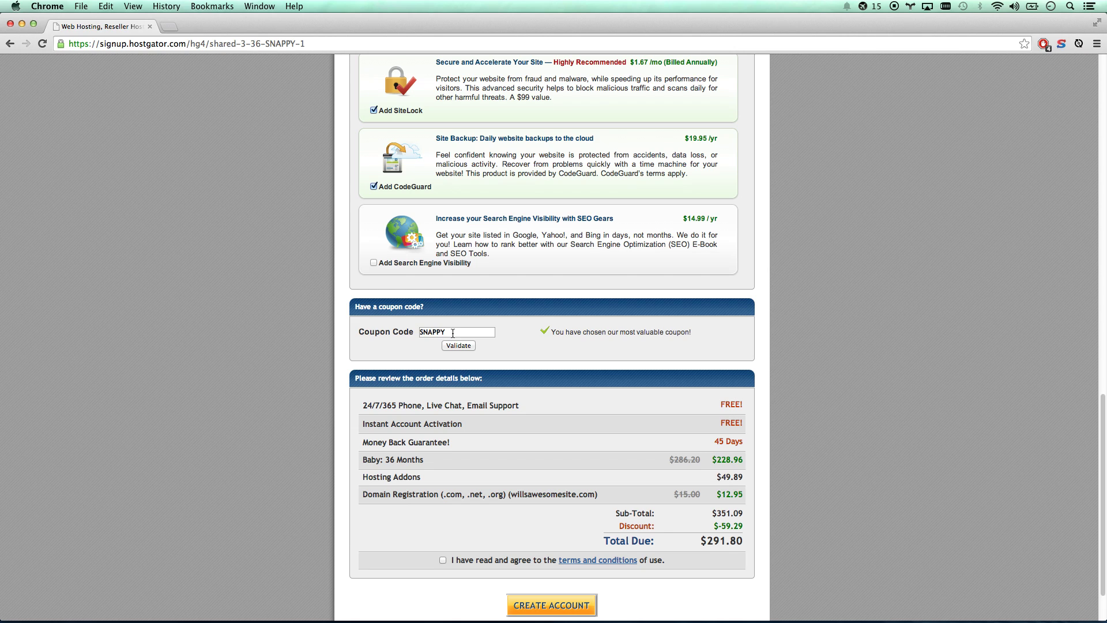
Replace the SNAPPY coupon with drop25perc and validate it, bringing the total to $277.49
double_click(453, 332)
type("drop25perc")
left_click(464, 346)
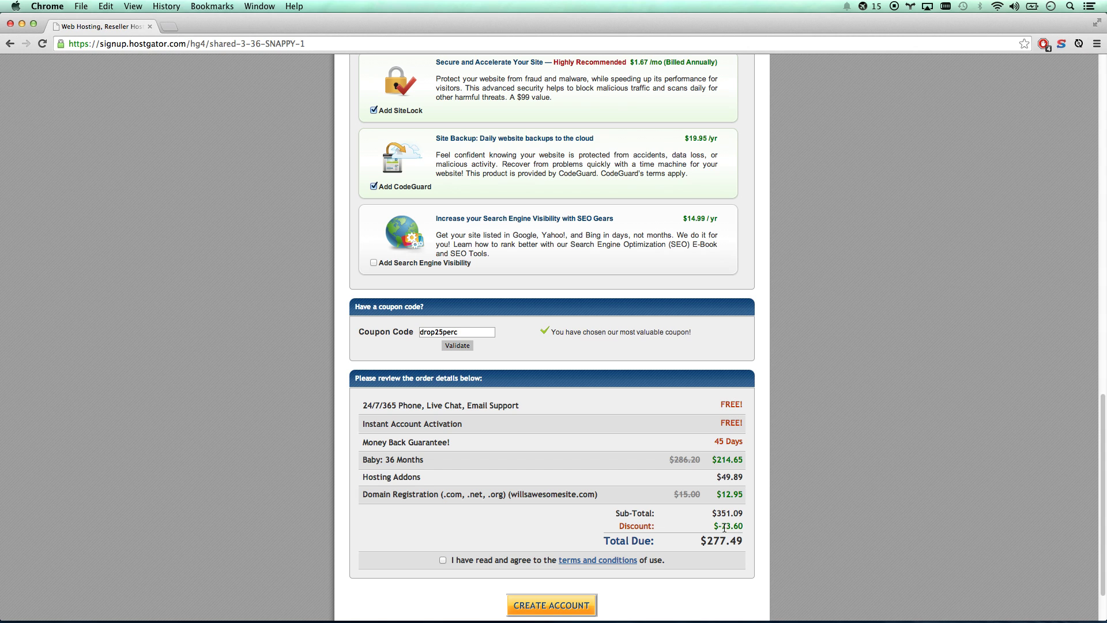
Switch billing to 1 Month and validate the drop10bucks coupon instead of drop25perc
scroll(738, 523, "up", 15)
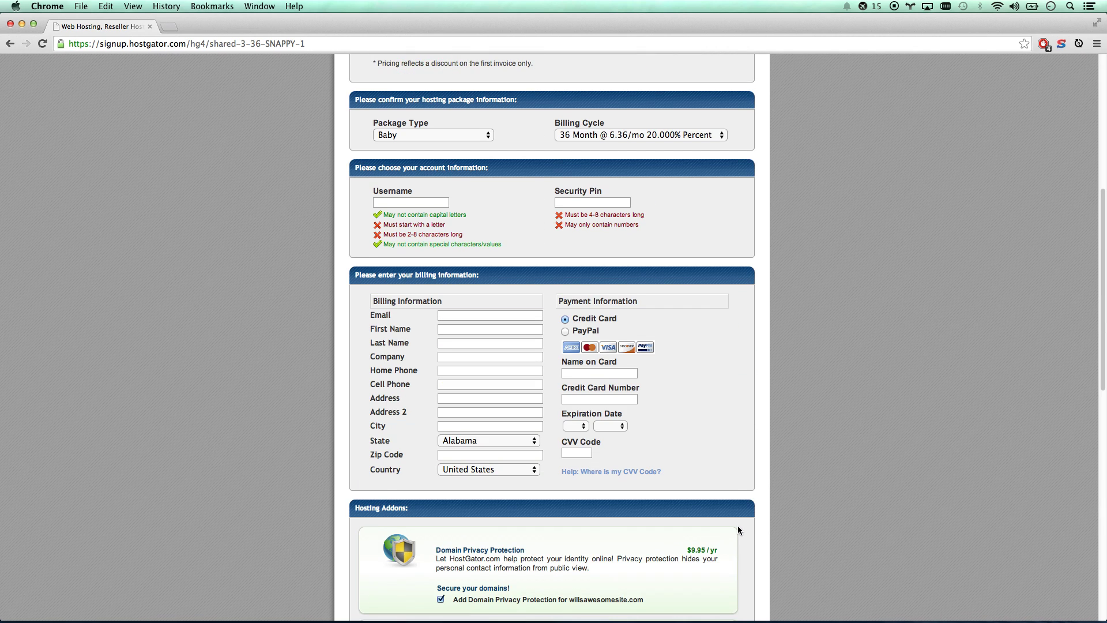
left_click(608, 137)
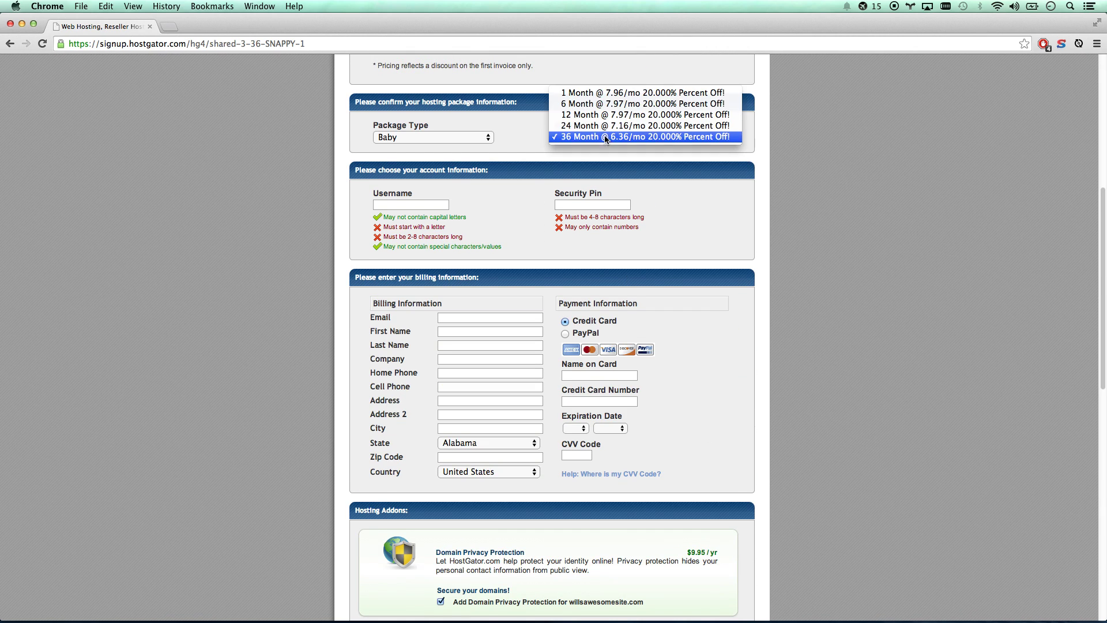
left_click(608, 94)
left_click(520, 138)
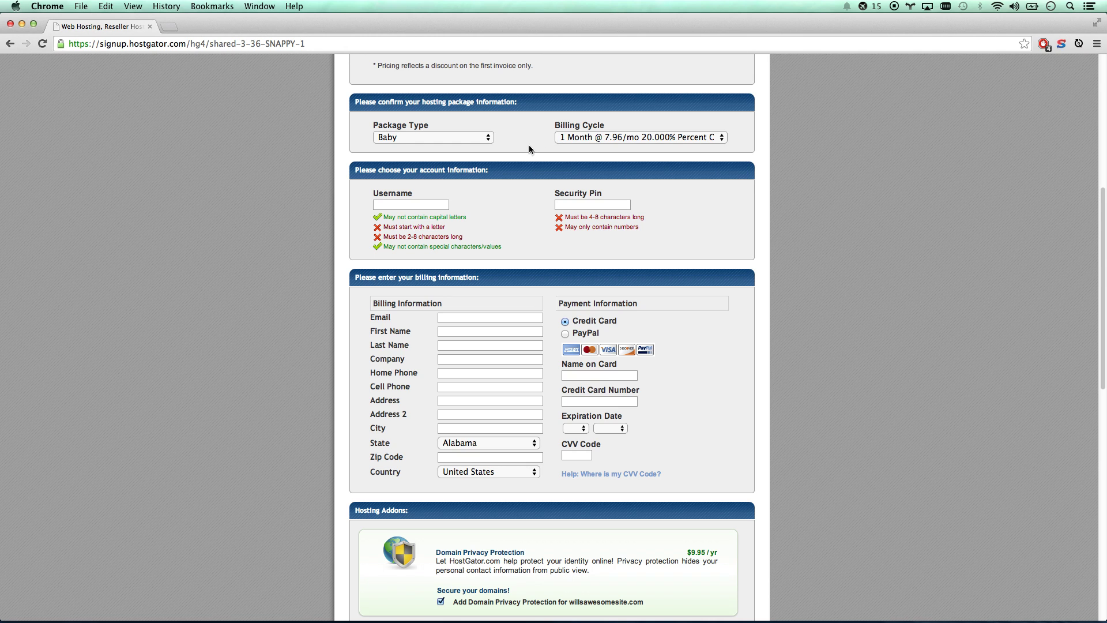
scroll(529, 149, "down", 10)
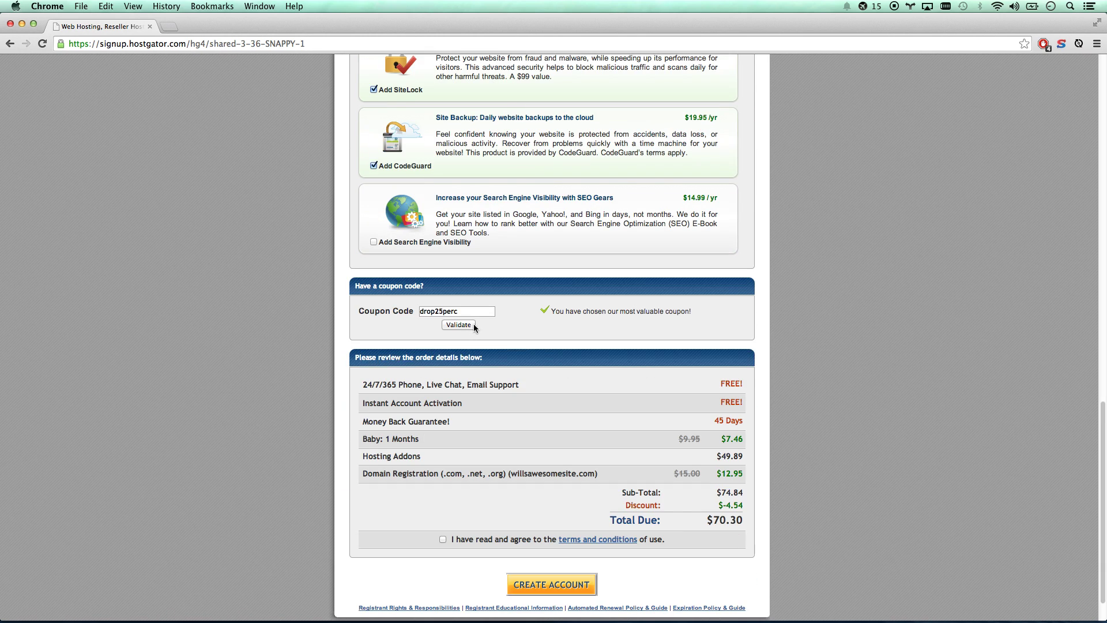
left_click_drag(464, 311, 433, 311)
type("10bucks")
left_click(466, 325)
Remove the Domain Privacy, SiteLock and CodeGuard add-ons, bringing the total due to $12.96
scroll(470, 275, "up", 6)
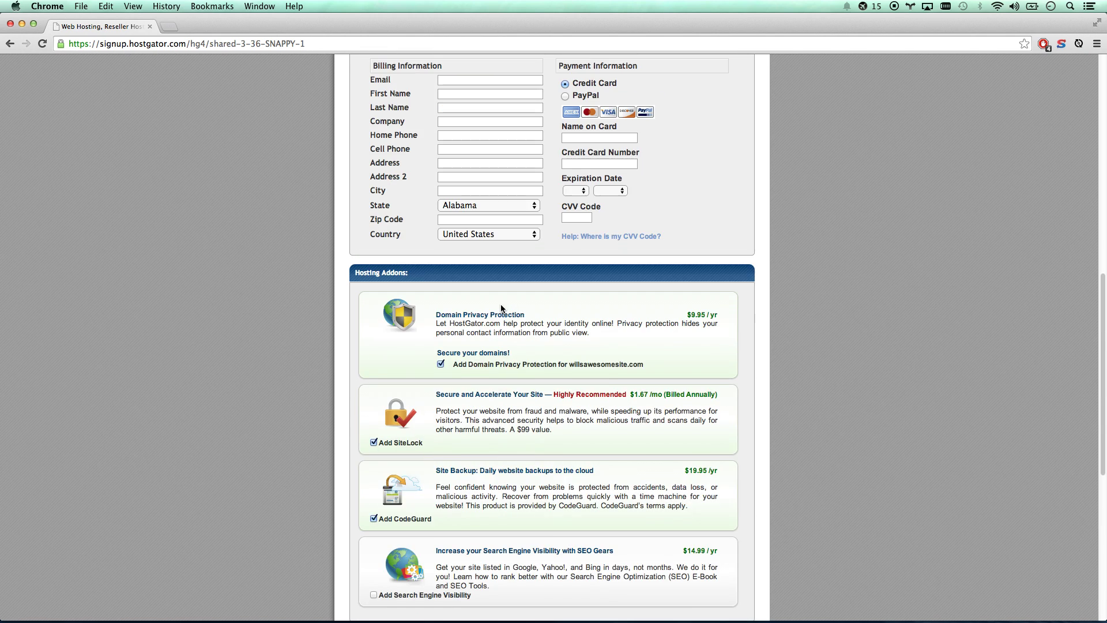
scroll(470, 276, "down", 3)
left_click(440, 179)
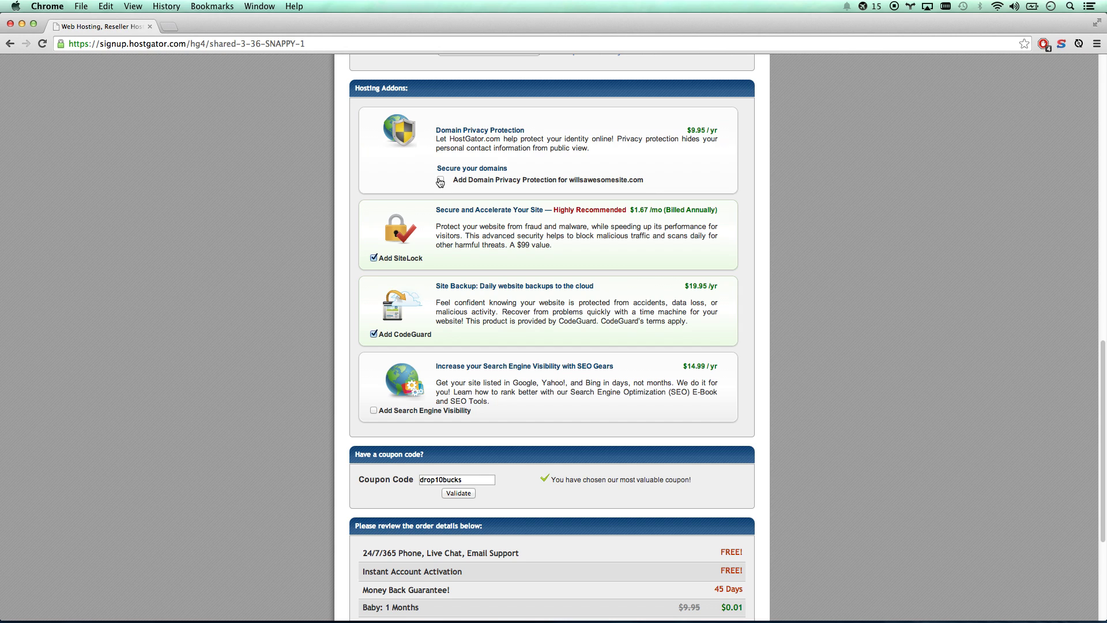
left_click(373, 258)
left_click(373, 334)
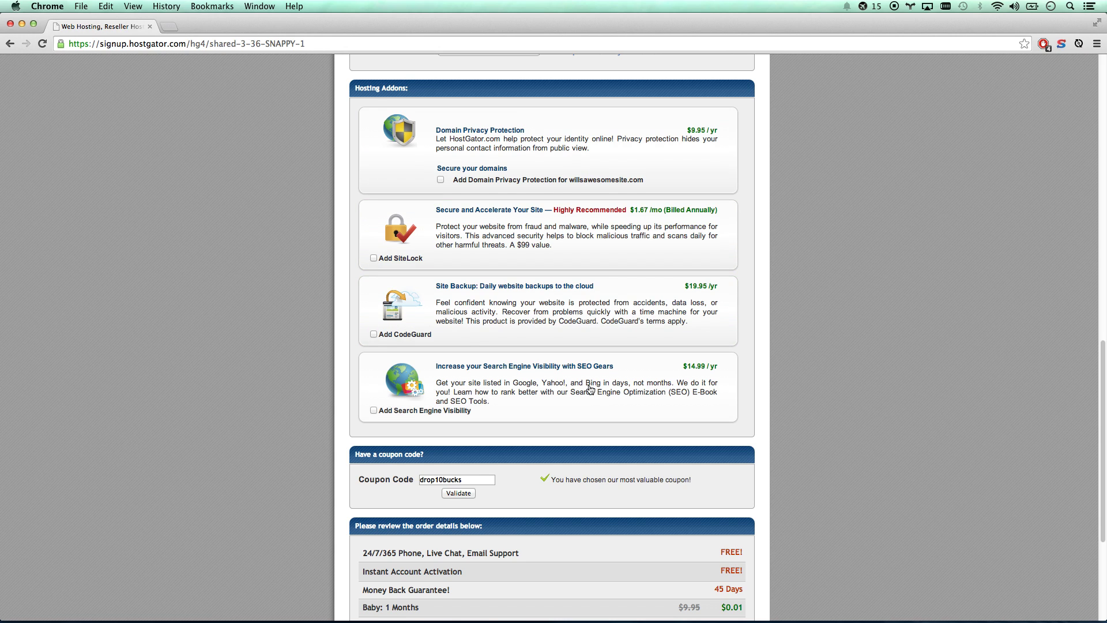
scroll(591, 389, "down", 1)
scroll(512, 395, "down", 2)
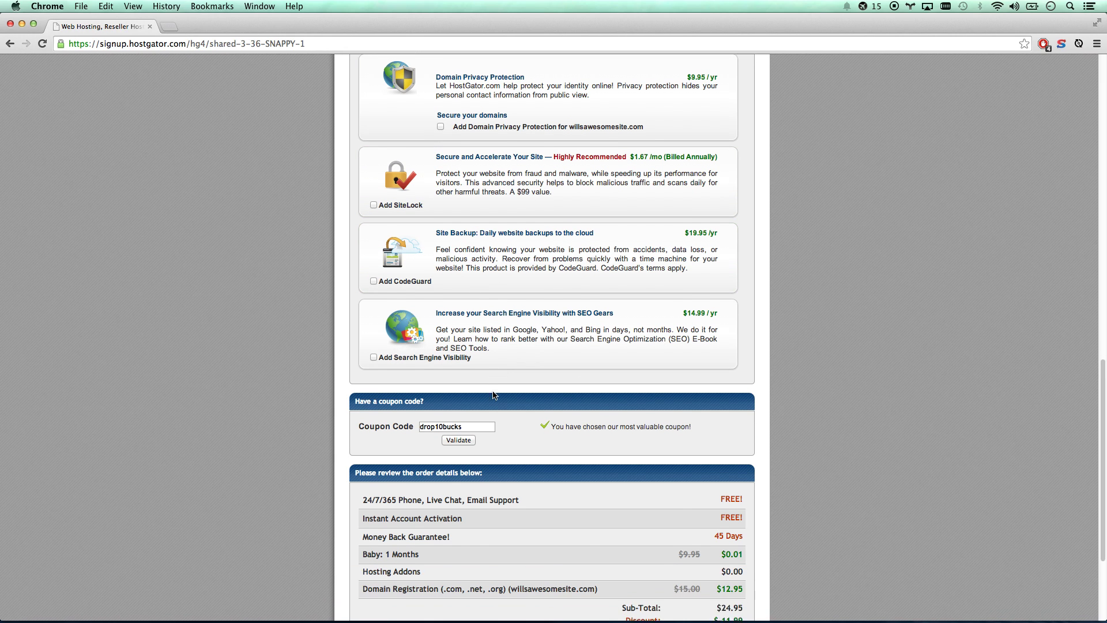
scroll(557, 408, "down", 1)
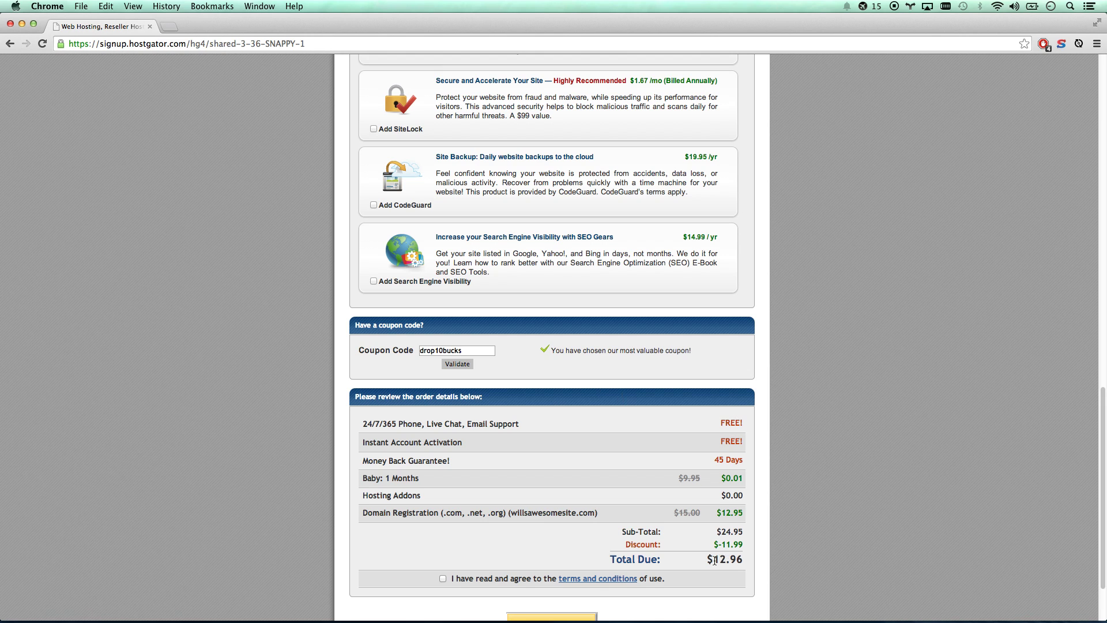
mouse_move(714, 559)
left_mouse_down()
mouse_move(742, 559)
mouse_move(714, 561)
left_mouse_up()
left_click(741, 560)
scroll(569, 495, "down", 3)
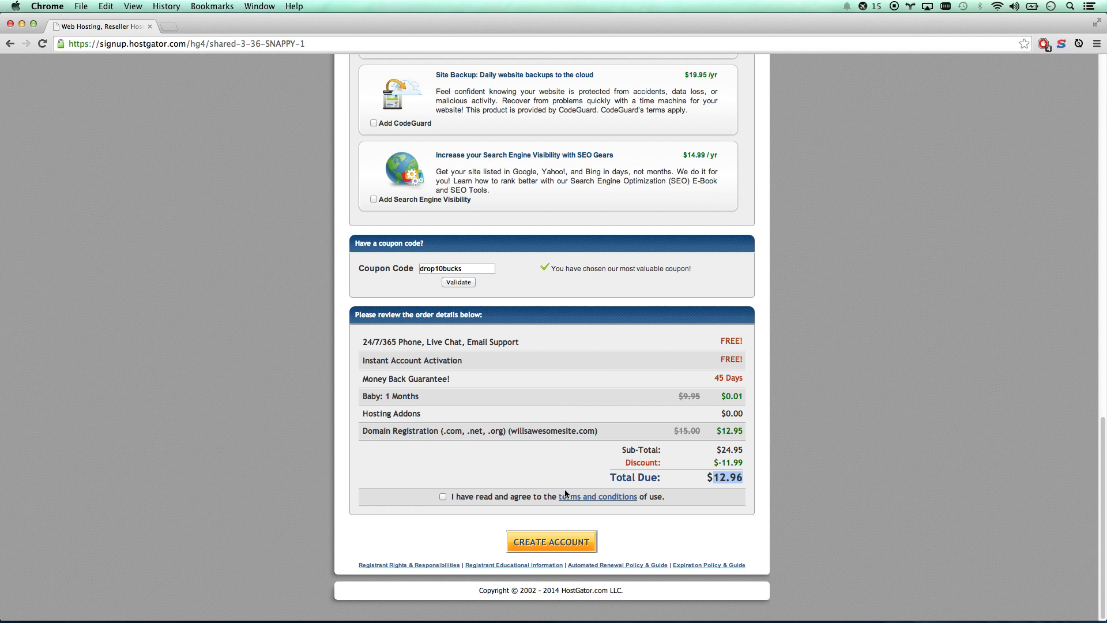
scroll(498, 473, "up", 8)
scroll(499, 473, "up", 5)
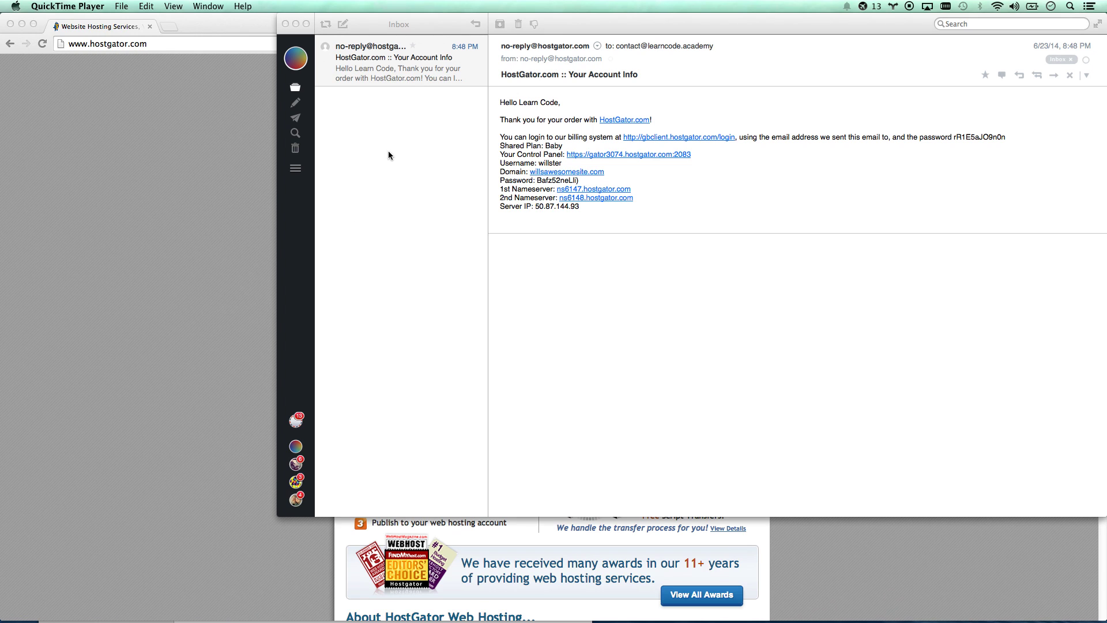
Open HostGator's 'Your Account Info' email in Airmail and highlight the account username
left_click(190, 172)
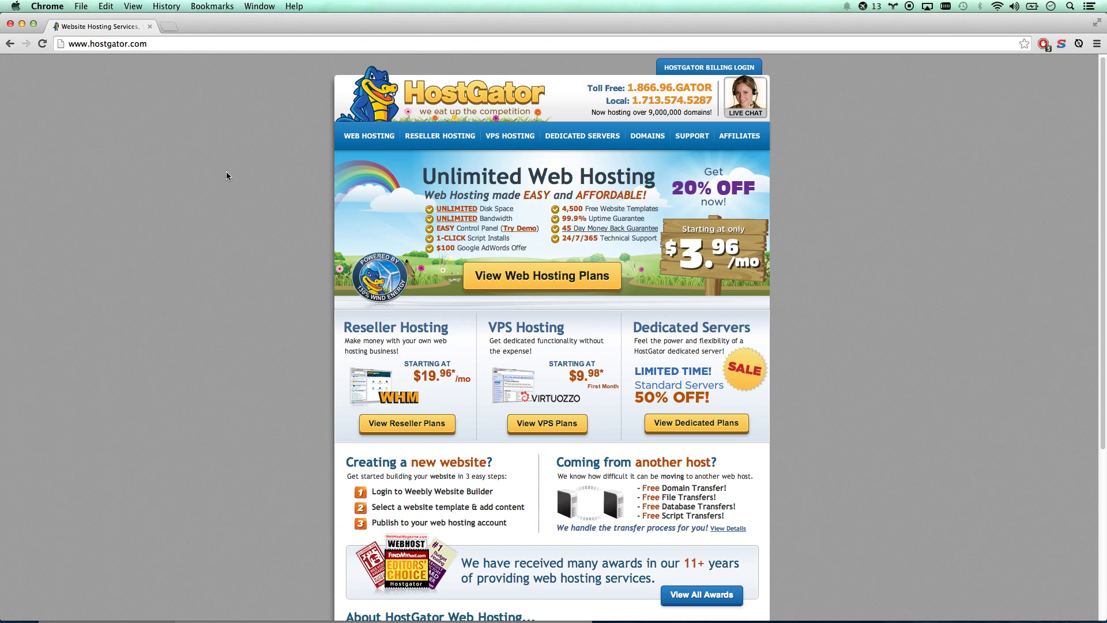
key("super+Tab")
key("super+Tab")
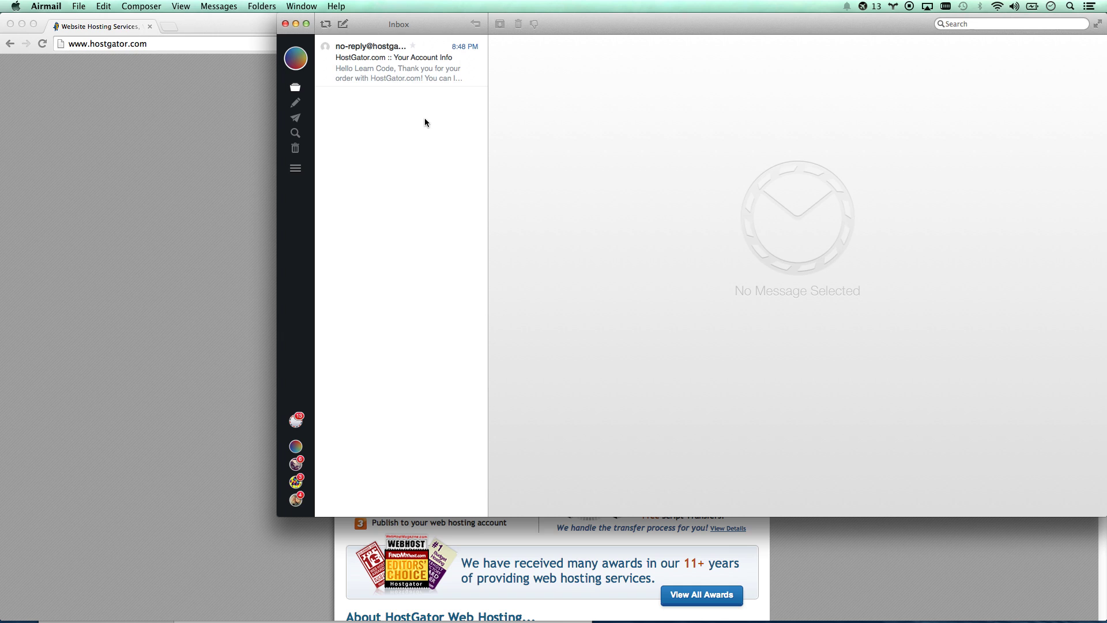
left_click(391, 69)
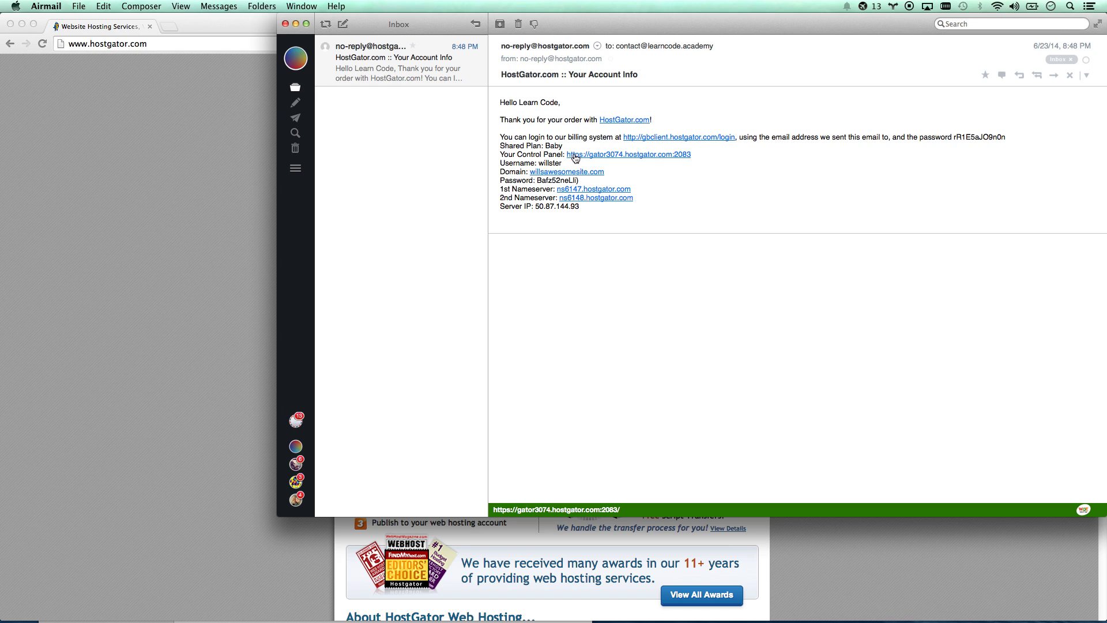
left_click_drag(540, 163, 577, 181)
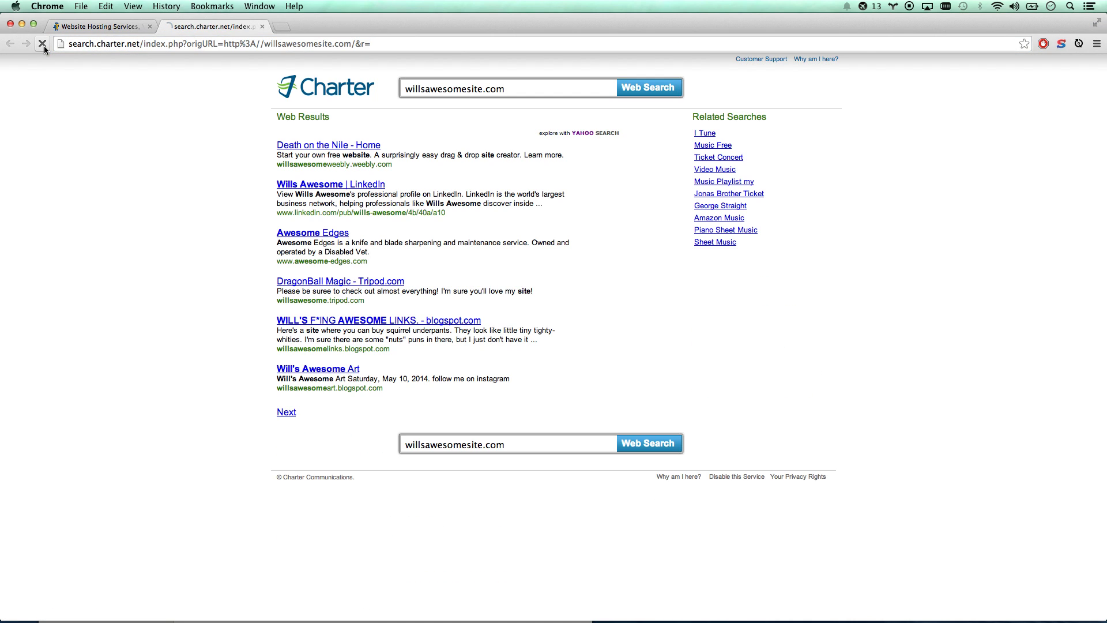
Leave the Charter search results in Chrome and return to Airmail
key("super+Tab")
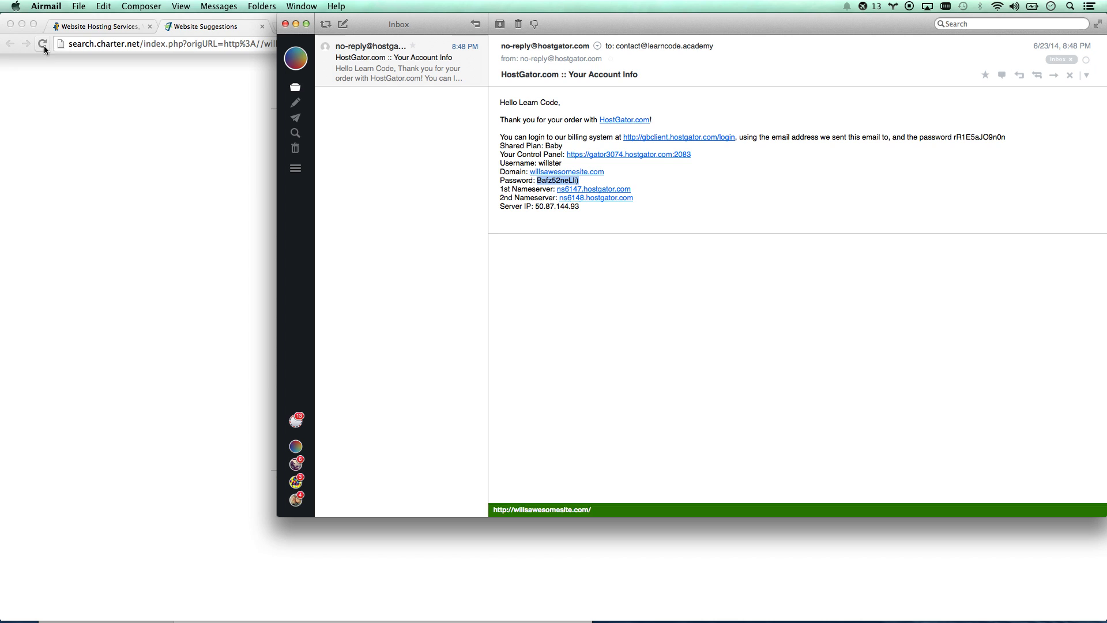
Copy the Server IP 50.87.144.93 from the account info email
left_click(578, 227)
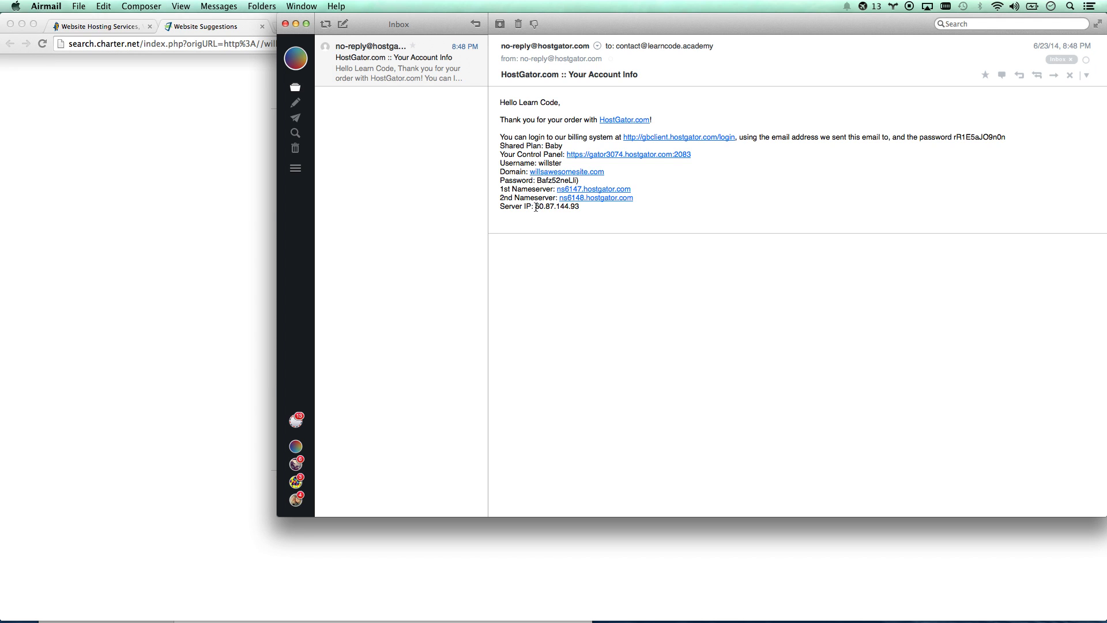
left_click_drag(535, 207, 582, 209)
left_click(580, 210)
left_click_drag(537, 207, 576, 208)
key("super+c")
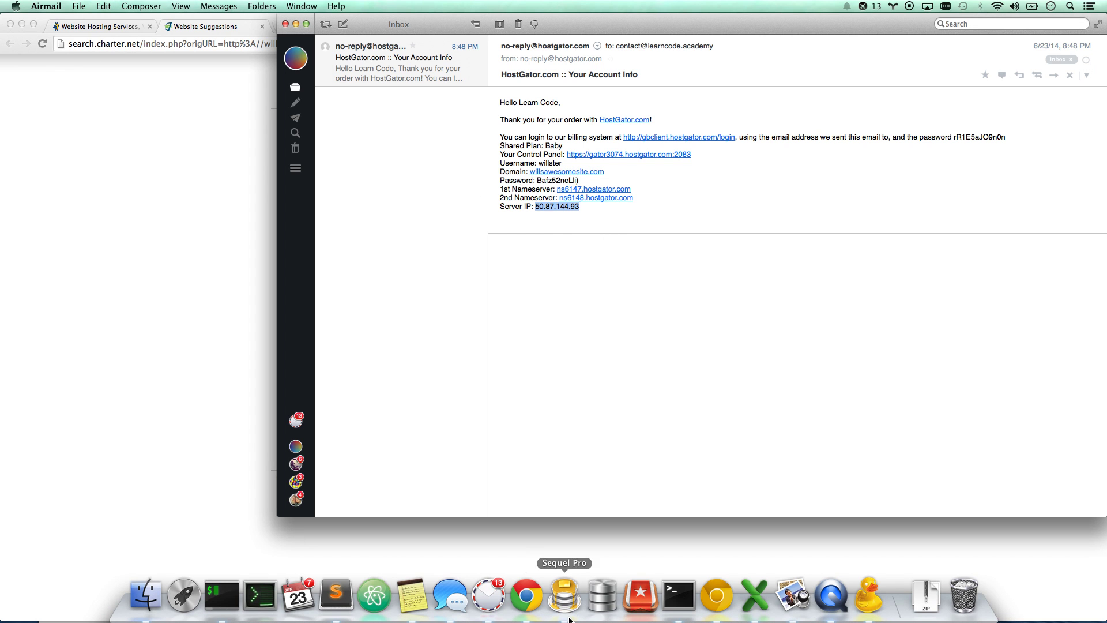
Start a Cyberduck connection to 50.87.144.93 and fill in the account username from the email
left_click(869, 607)
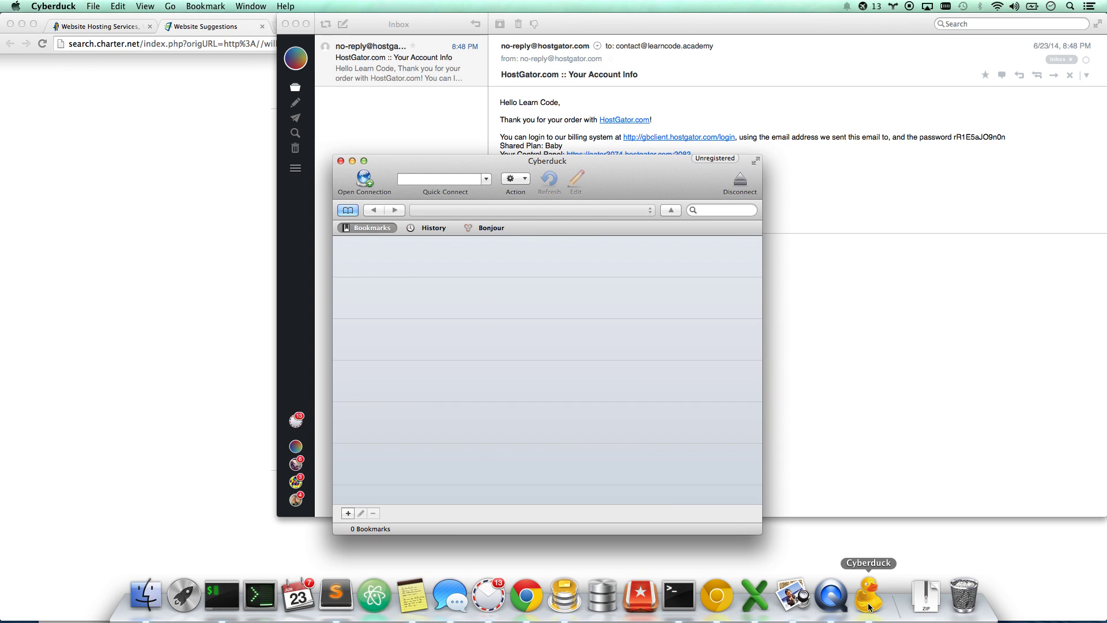
left_click(365, 183)
key("super+v")
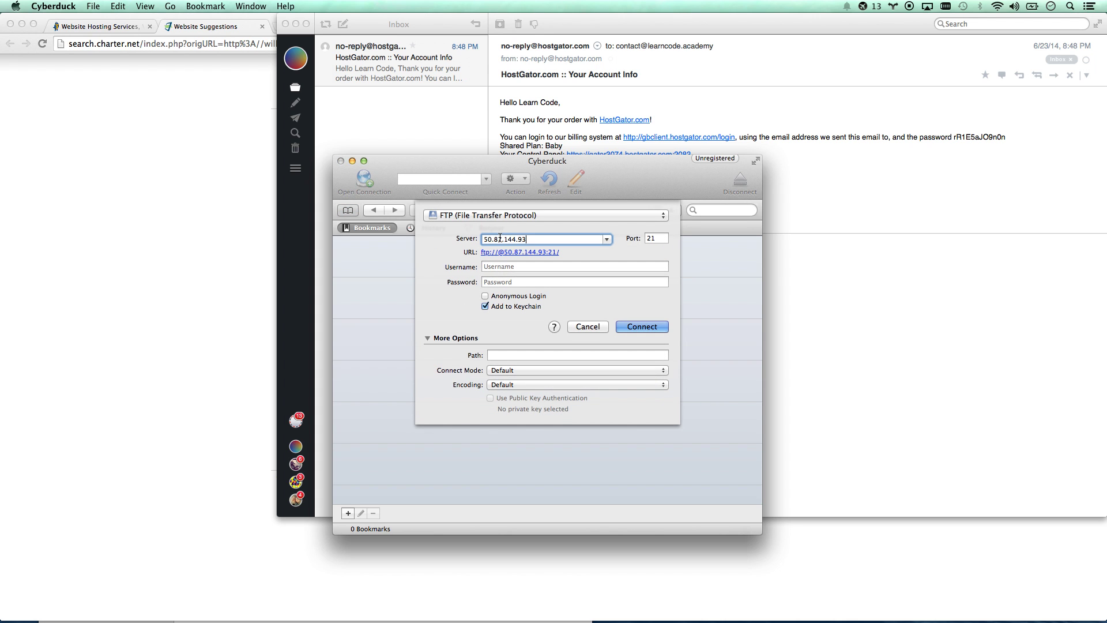
left_click_drag(641, 167, 334, 207)
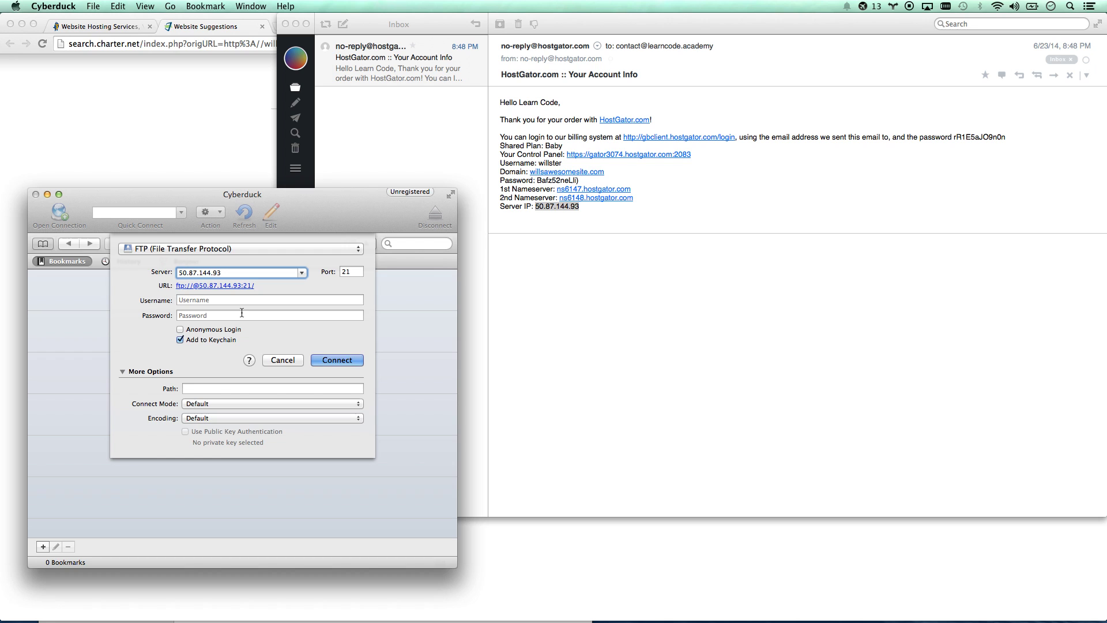
left_click(550, 163)
left_click_drag(539, 164, 562, 166)
key("super+c")
left_click(146, 322)
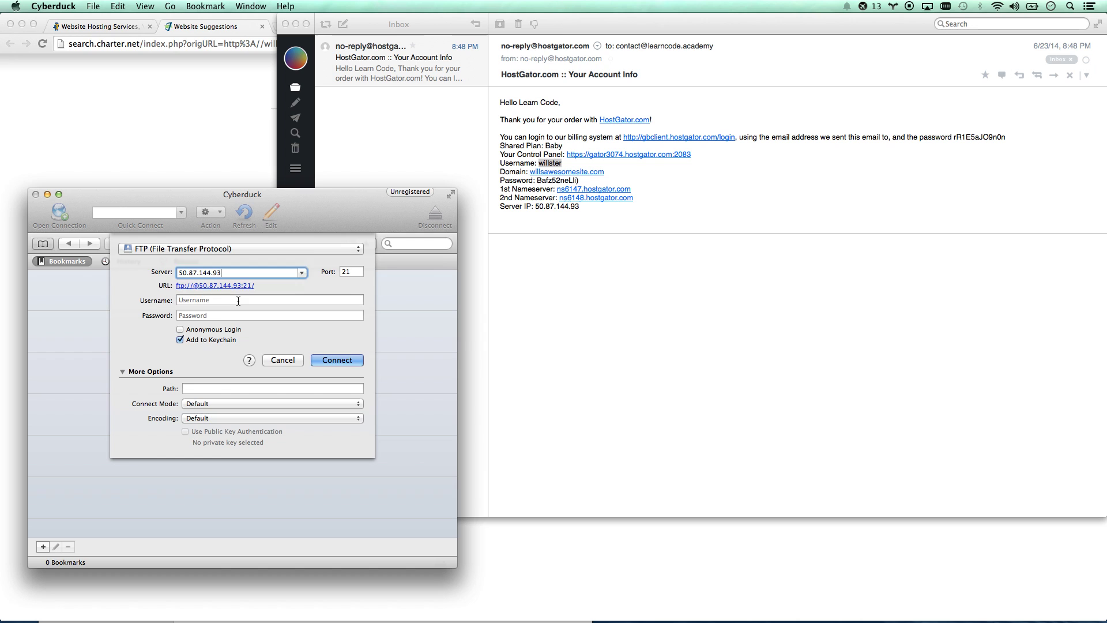
left_click(225, 300)
key("super+v")
Copy the account password from the email into the connection's password field
left_click(538, 181)
left_click_drag(538, 181, 577, 183)
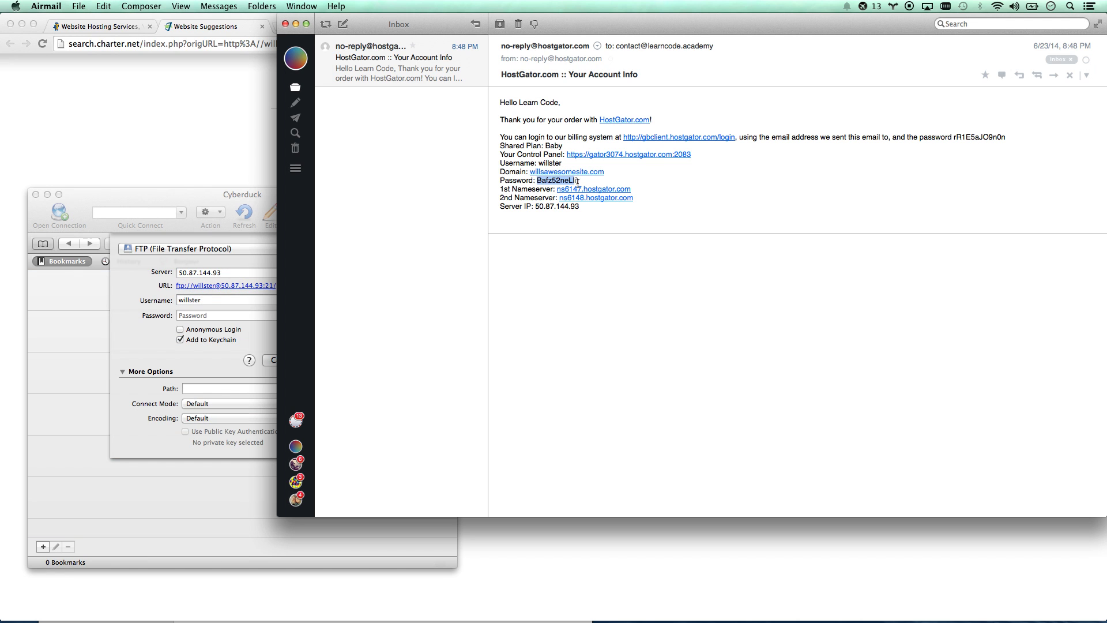
left_click(191, 316)
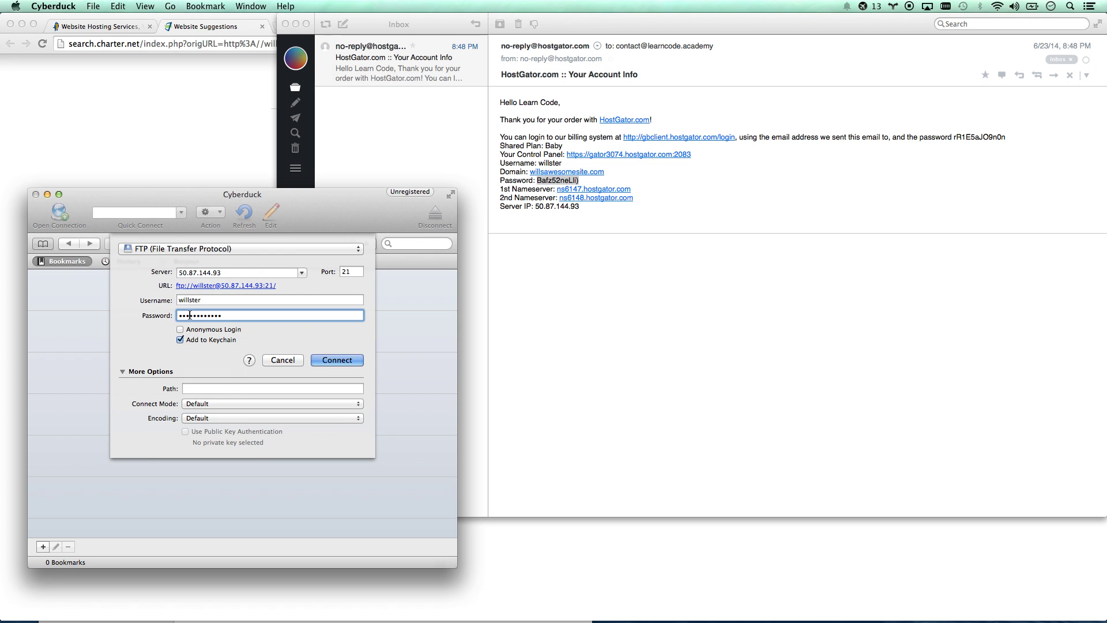
key("super+v")
Connect with the Default connect mode and accept the unsecured FTP warning
left_click(212, 408)
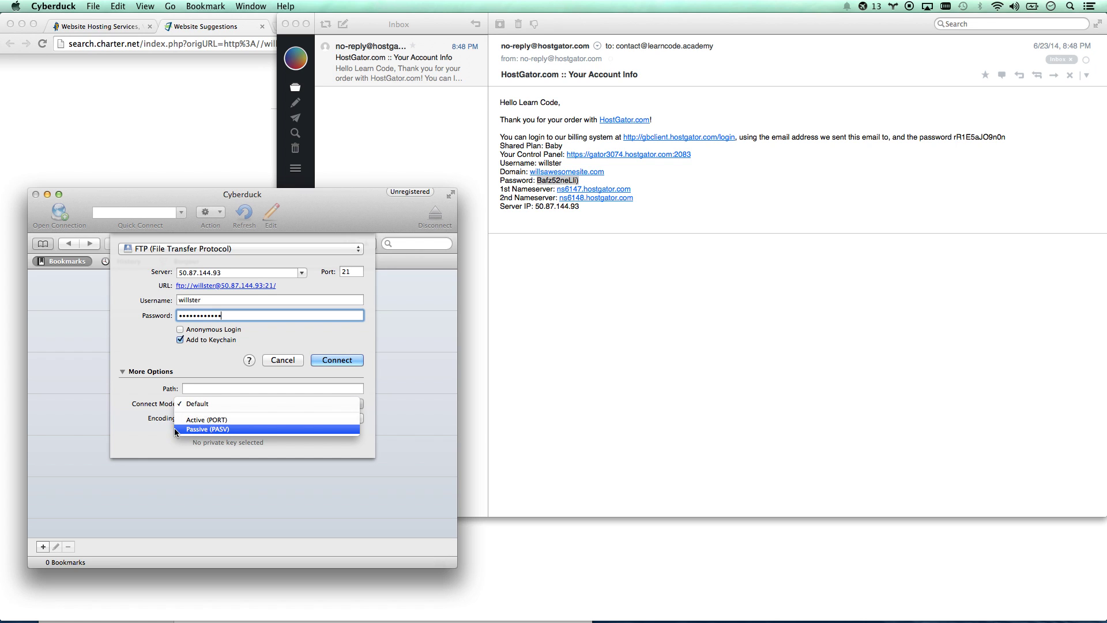
left_click(160, 410)
left_click(211, 404)
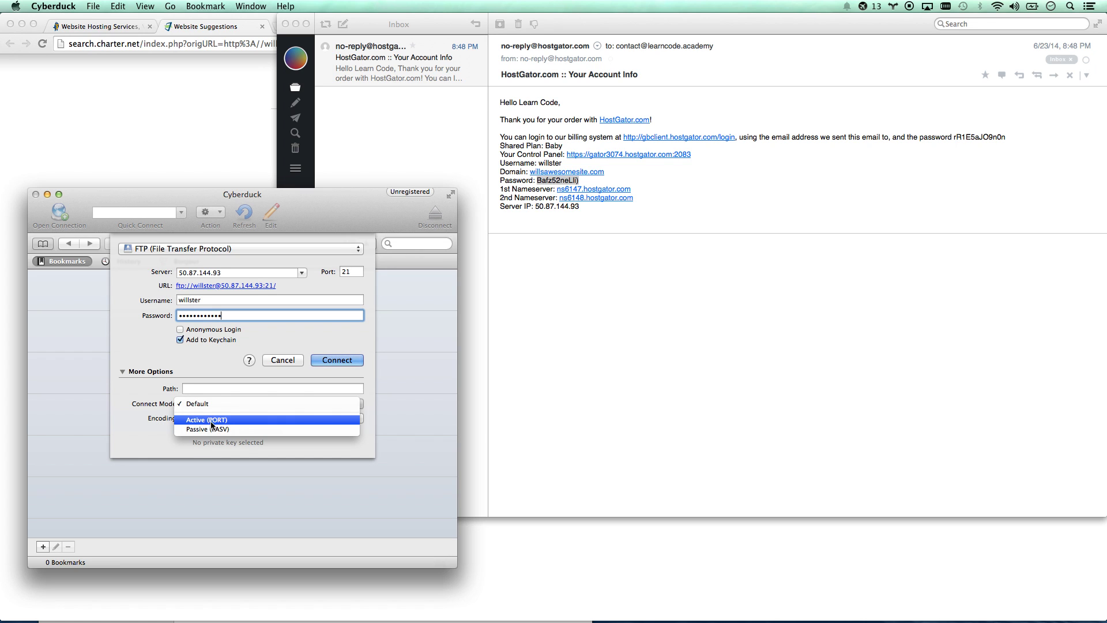
left_click(161, 407)
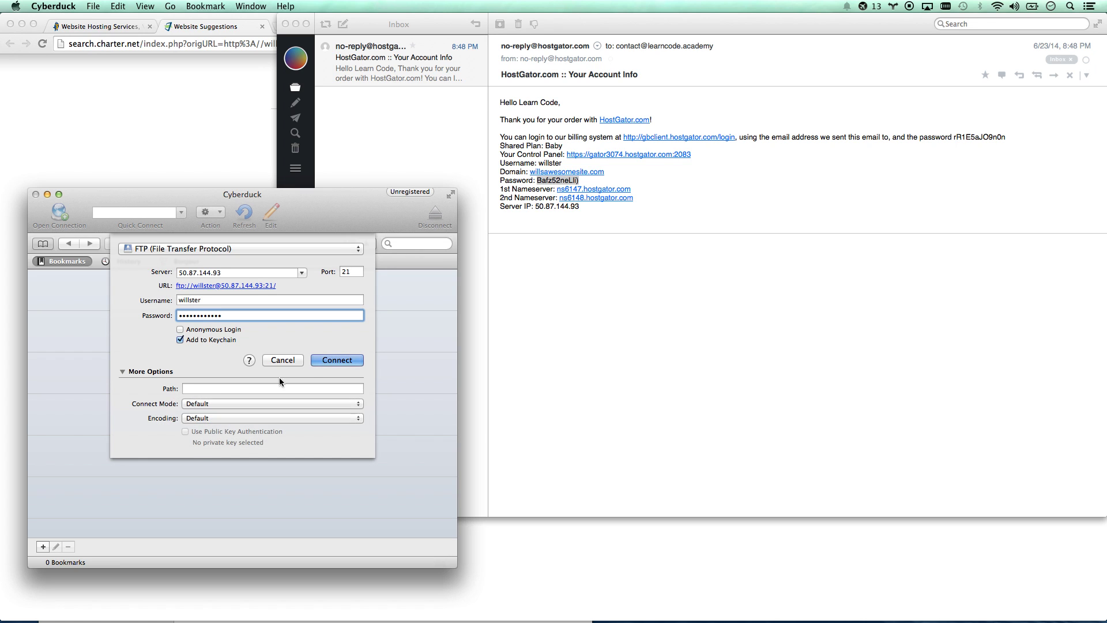
left_click(340, 359)
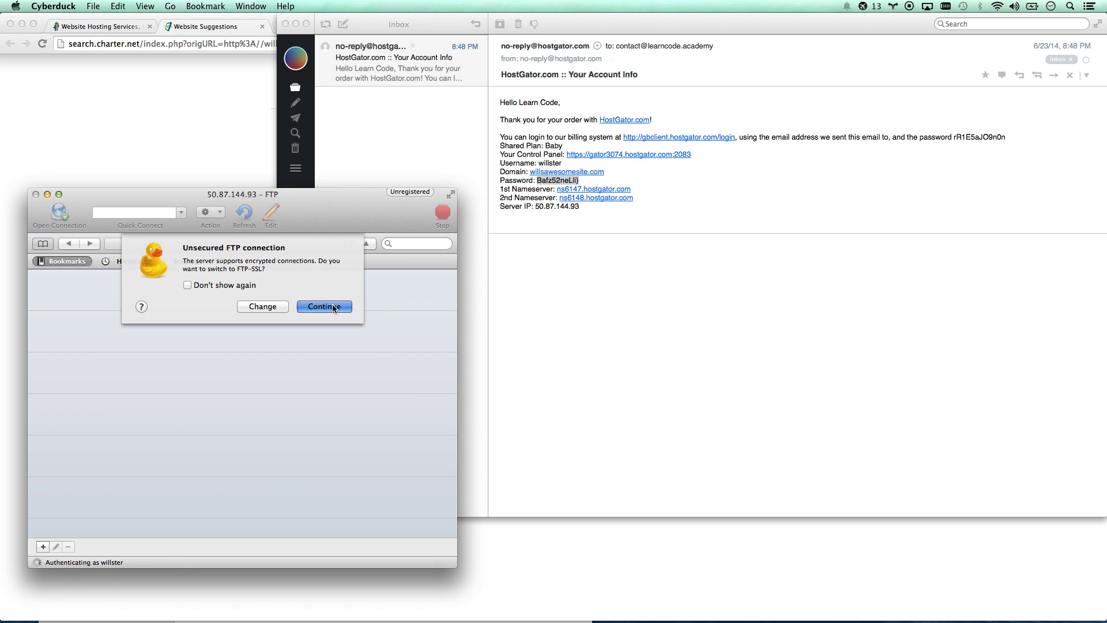
left_click(333, 307)
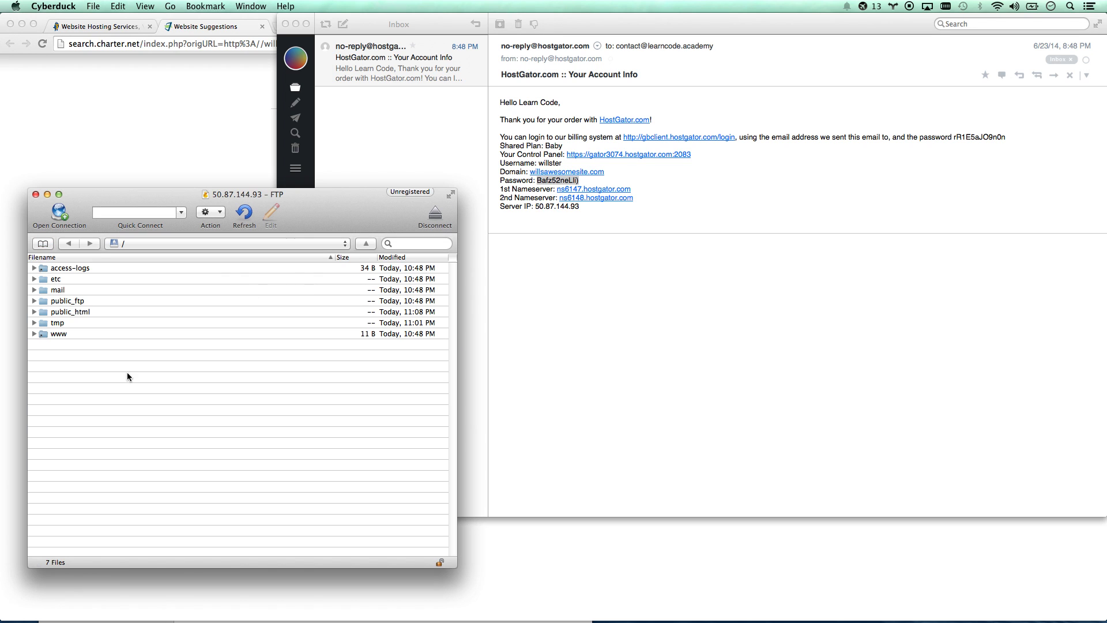
Drag the seven ftpsite items from Finder into the server's www folder
left_click_drag(322, 209, 951, 156)
double_click(128, 265)
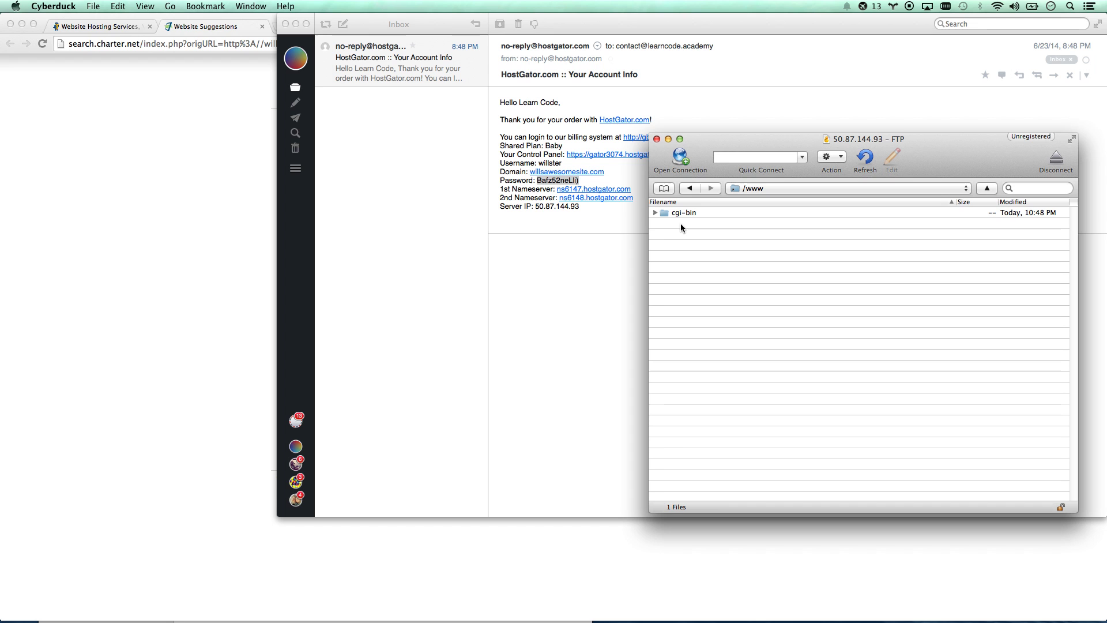
key("super+Tab")
key("super+Tab")
key("super+Tab")
key("super+Tab")
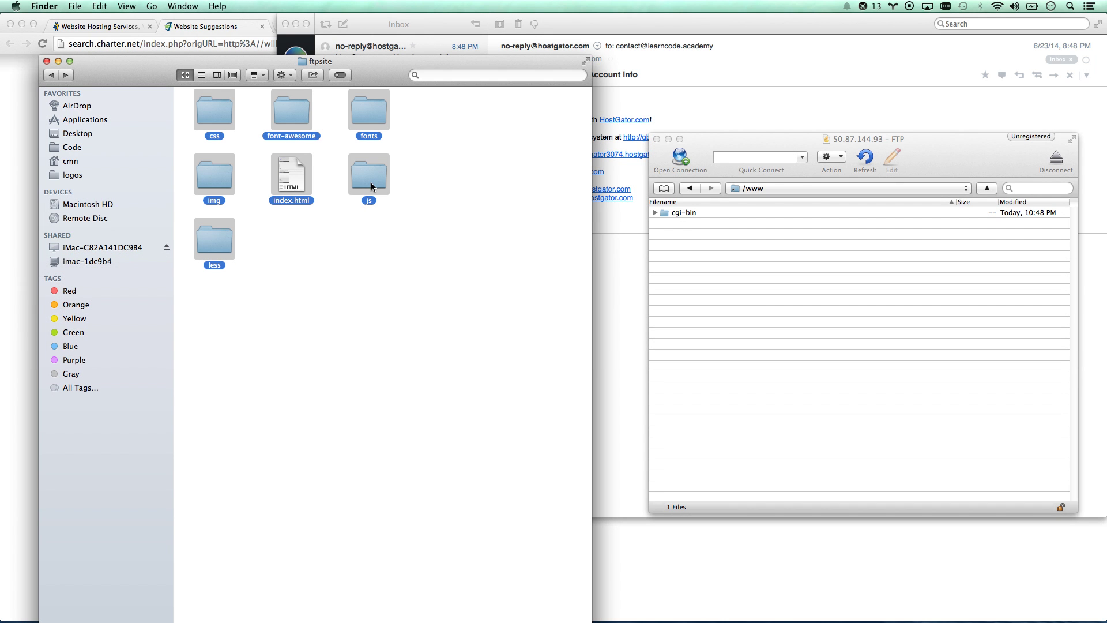
left_click_drag(371, 186, 887, 331)
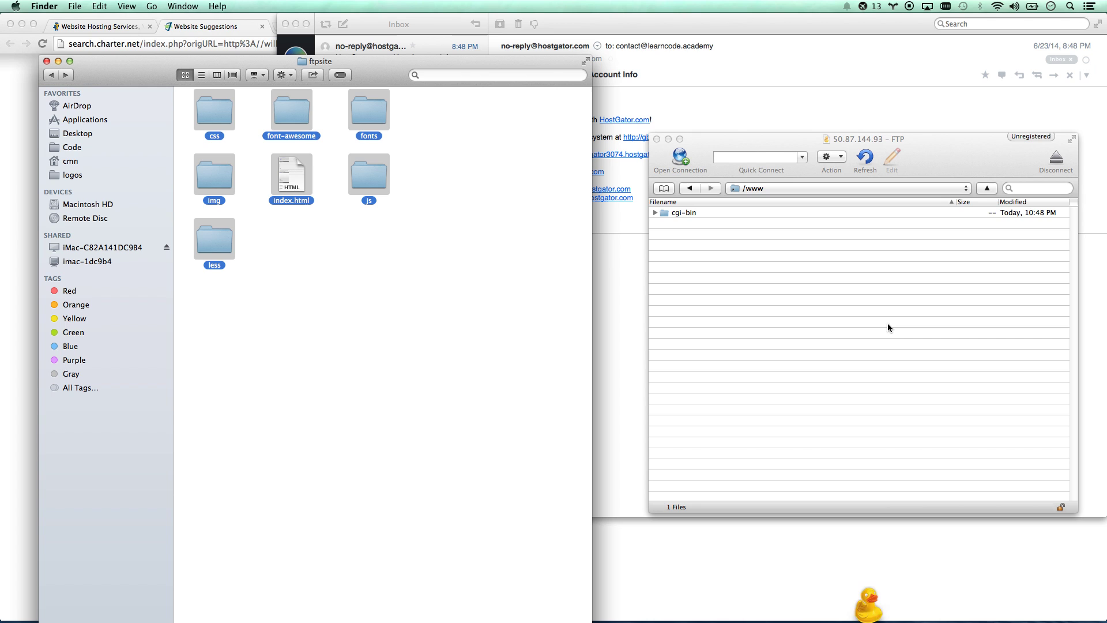
Turn off the unsecured-connection prompt and continue the upload over plain FTP
left_click(863, 613)
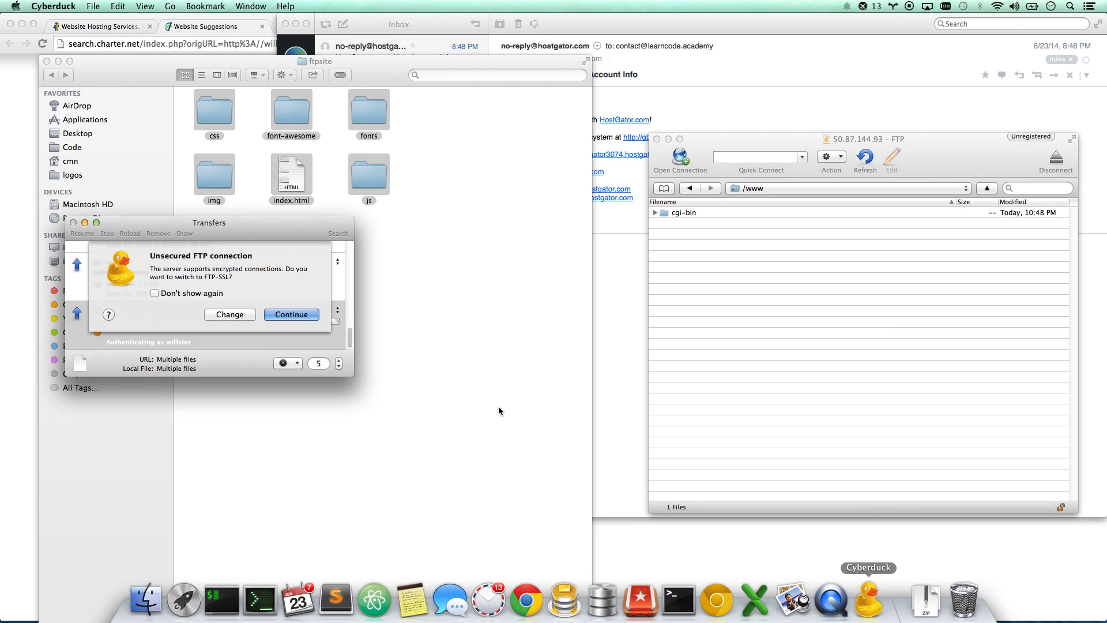
left_click(185, 294)
left_click(298, 313)
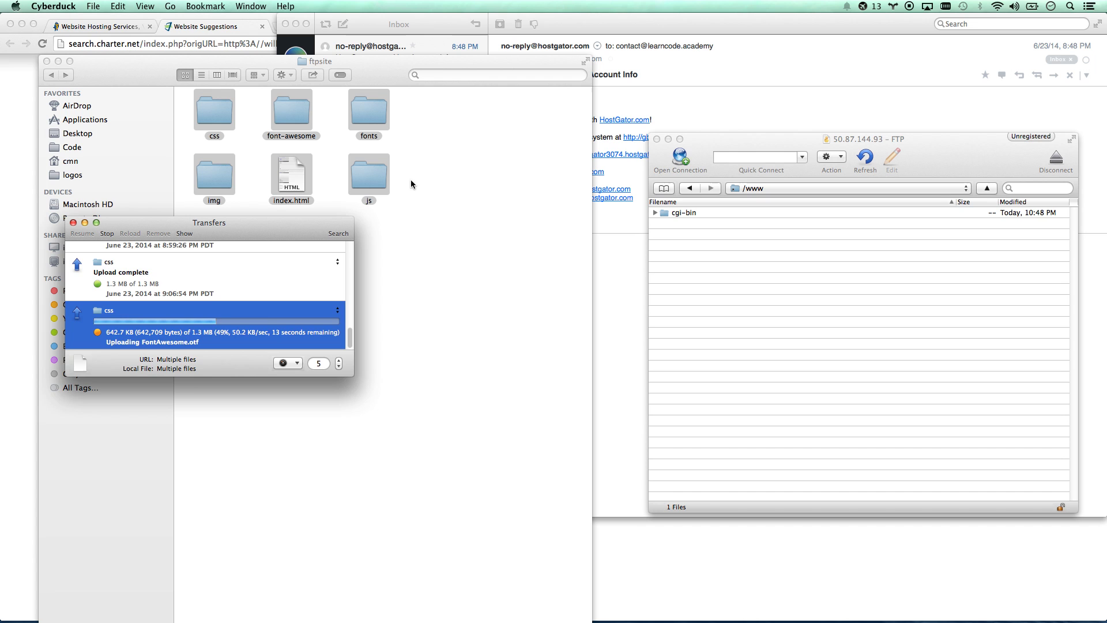
key("super+Tab")
key("super+shift+Tab")
key("super+Tab")
Copy the server IP from the HostGator email and load 50.87.144.93/~willster in Chrome
left_click(198, 307)
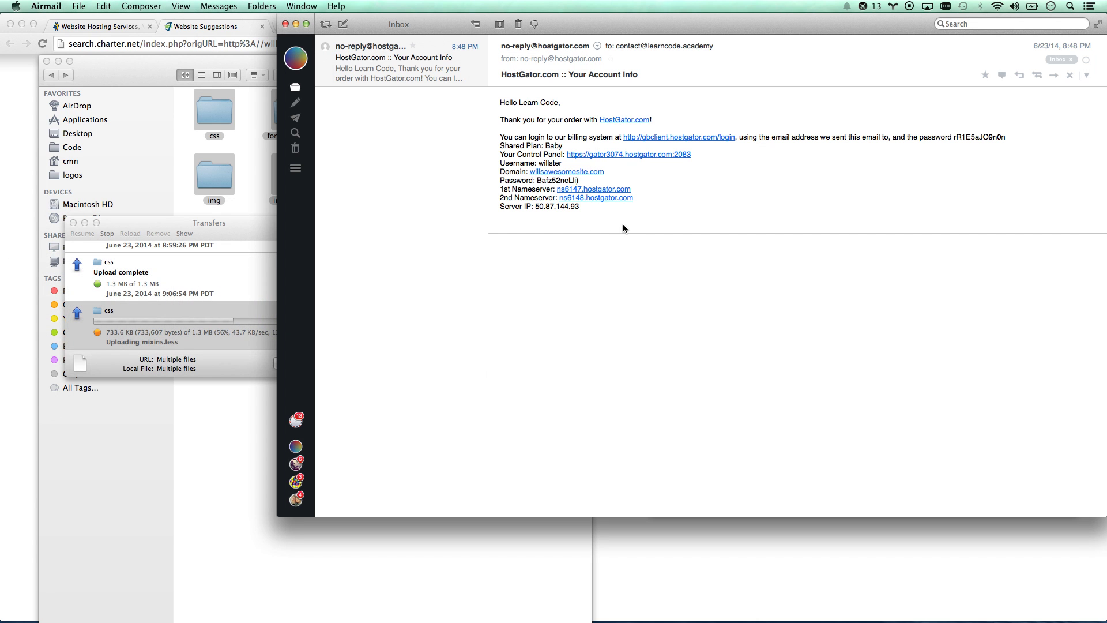
left_click_drag(580, 206, 534, 207)
left_click(21, 147)
left_click(269, 44)
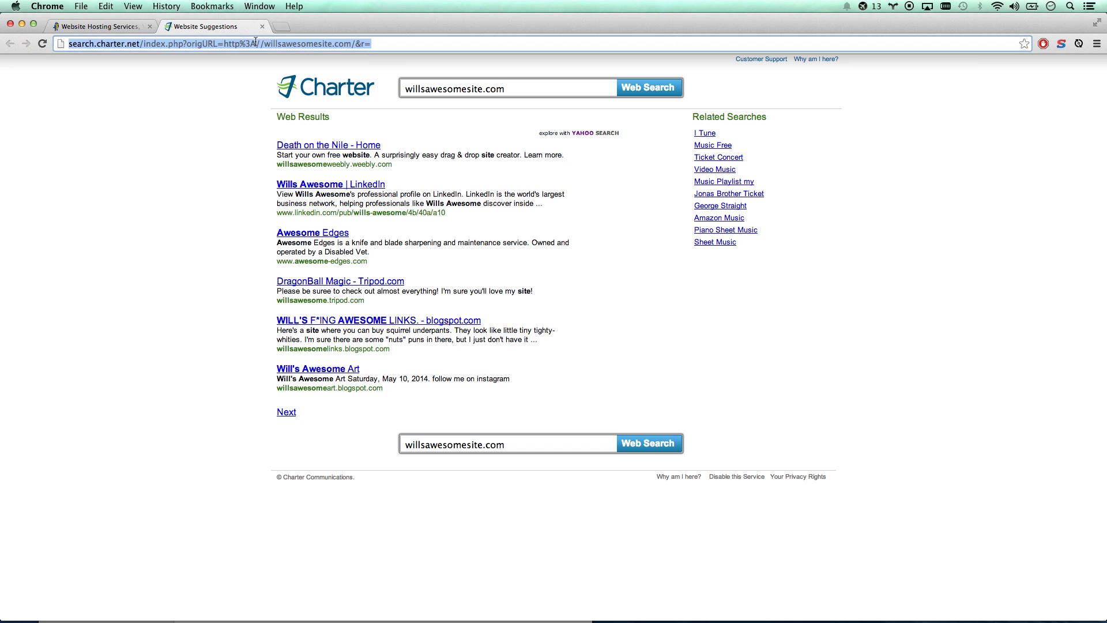
key("super+v")
type("/")
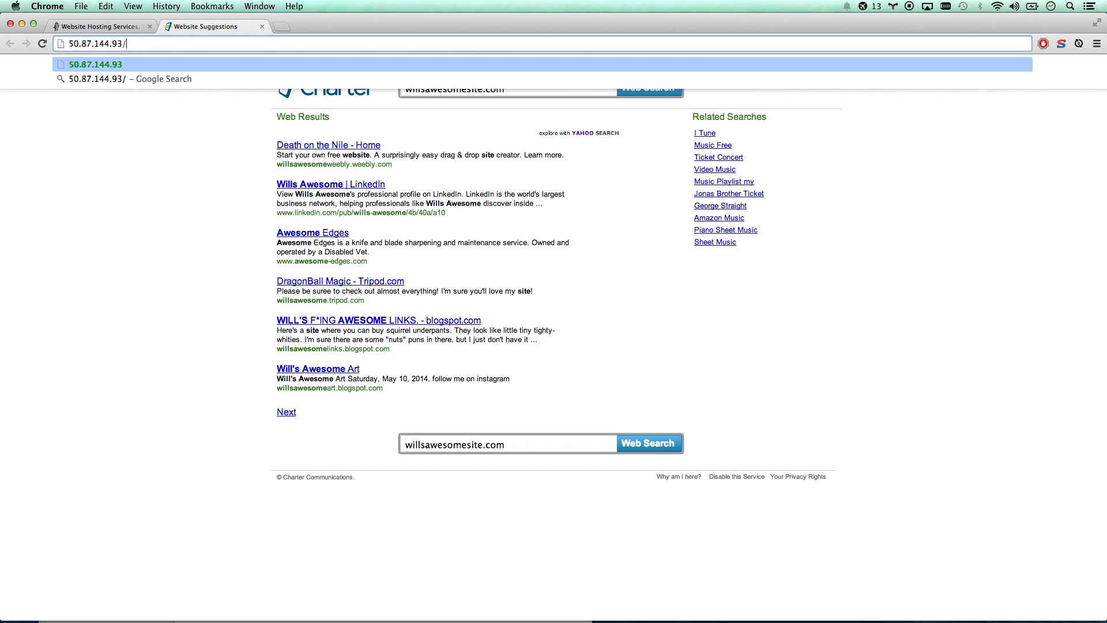
type("~willster")
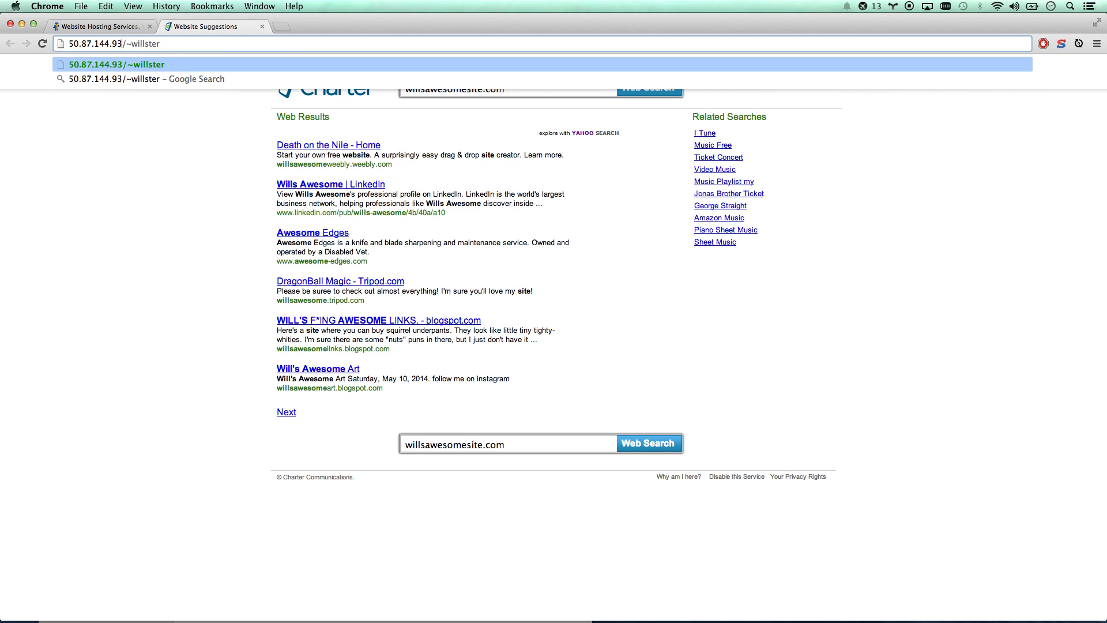
key("Return")
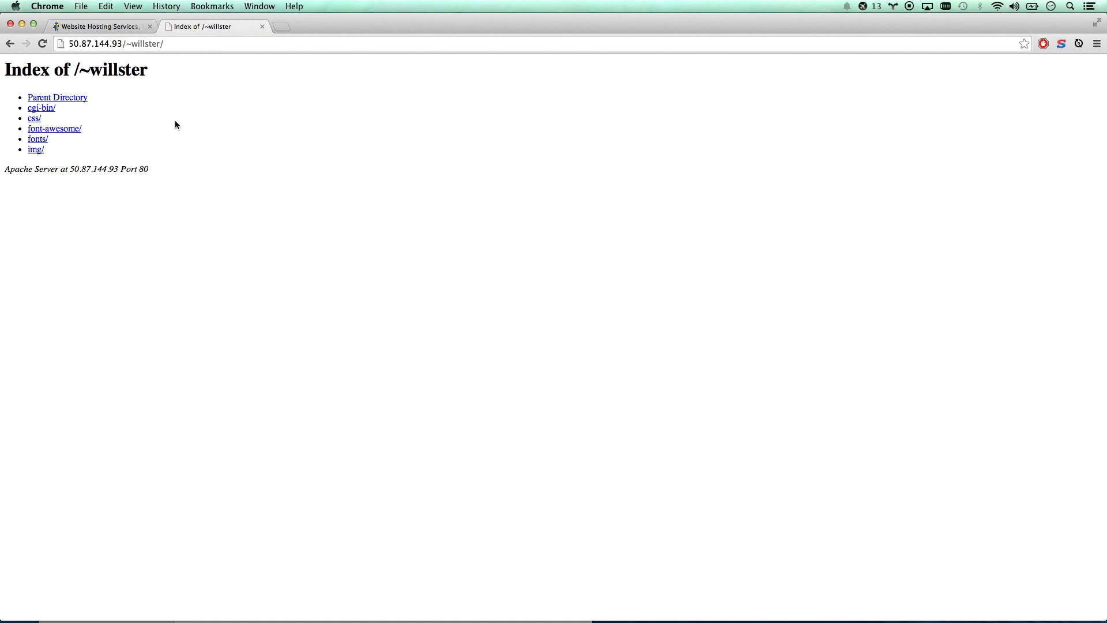
Check the Cyberduck upload progress and reload the page until the LearnCode Rocks site appears
key("super+r")
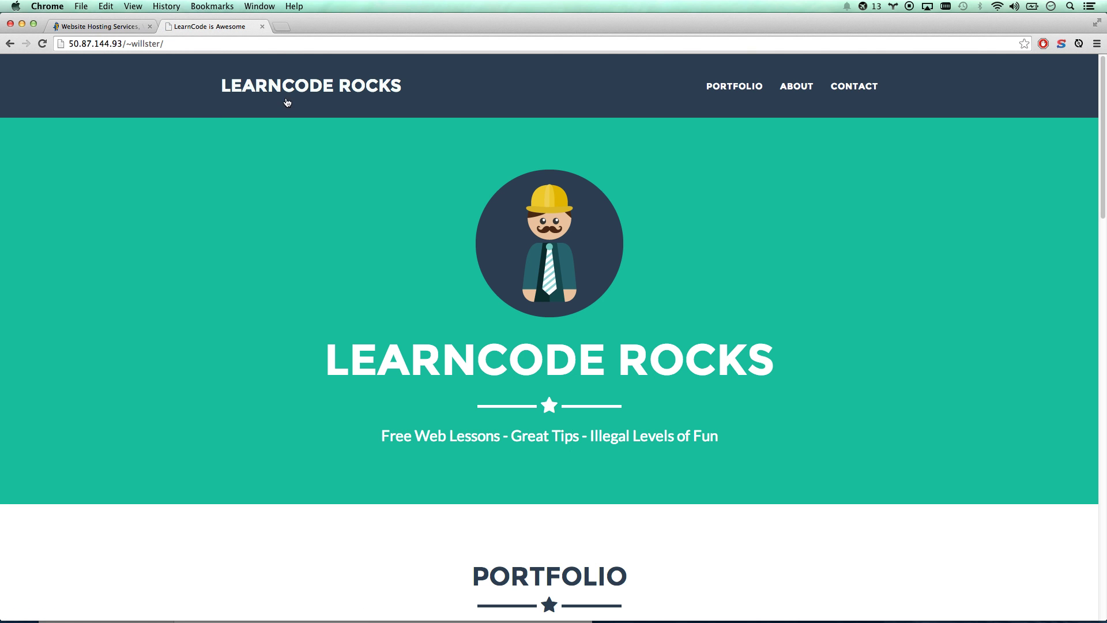
key("super+Tab")
mouse_move(218, 320)
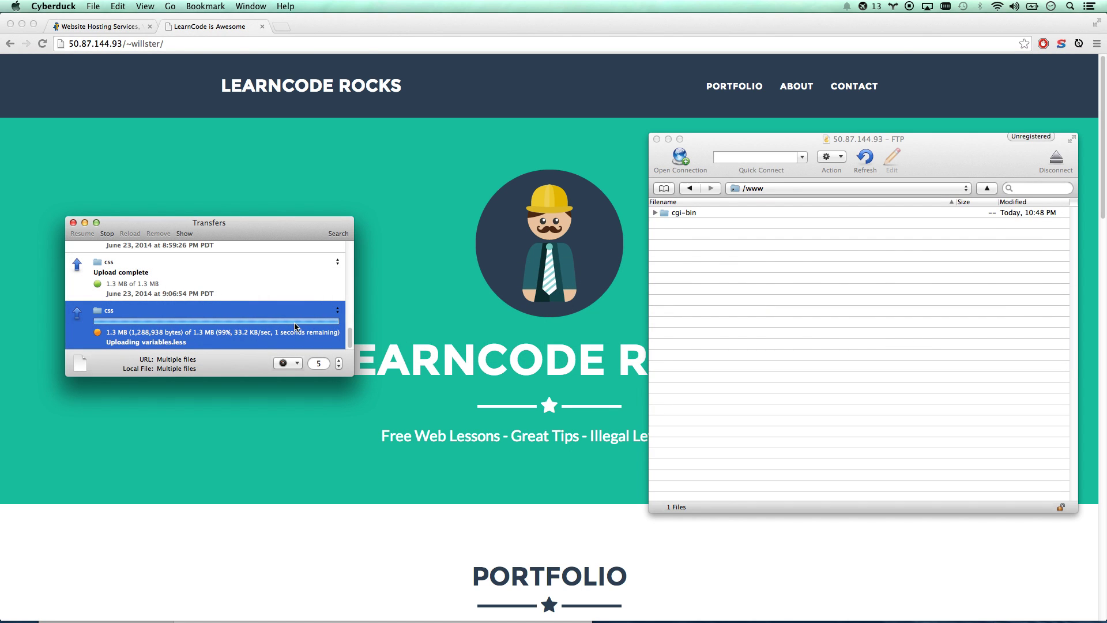
key("super+Tab")
key("super+r")
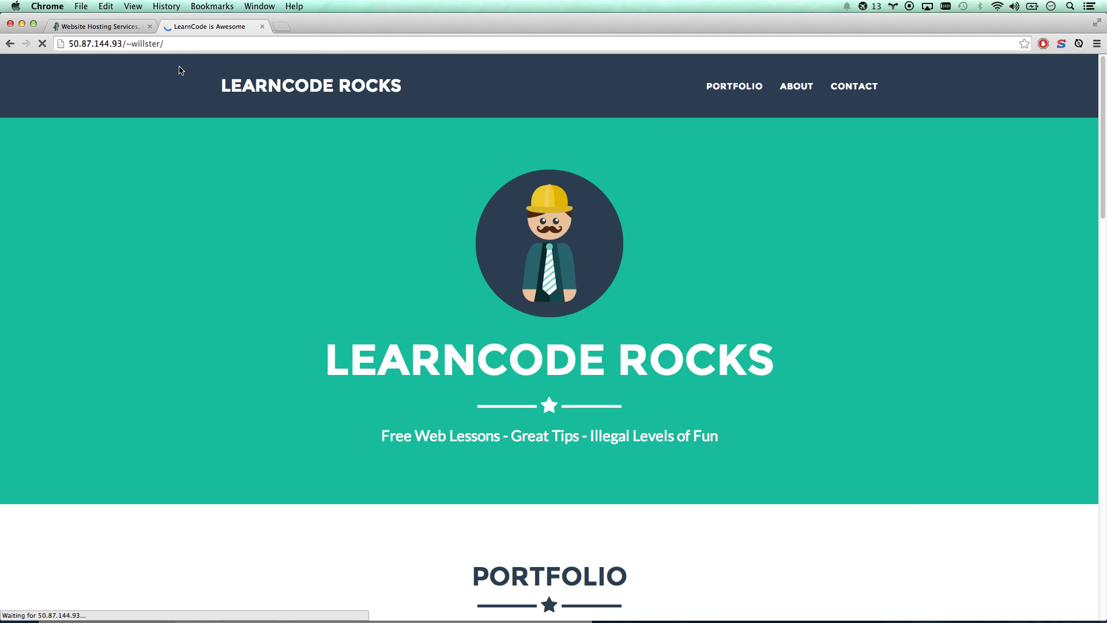
left_click(167, 41)
left_click(168, 44)
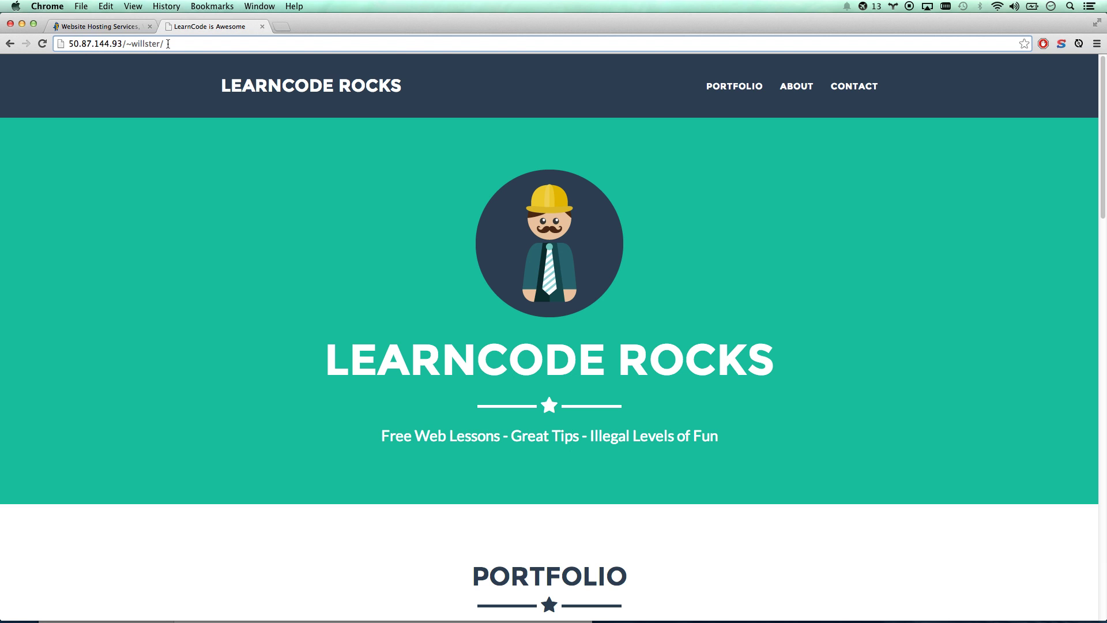
key("super+Tab")
key("Tab")
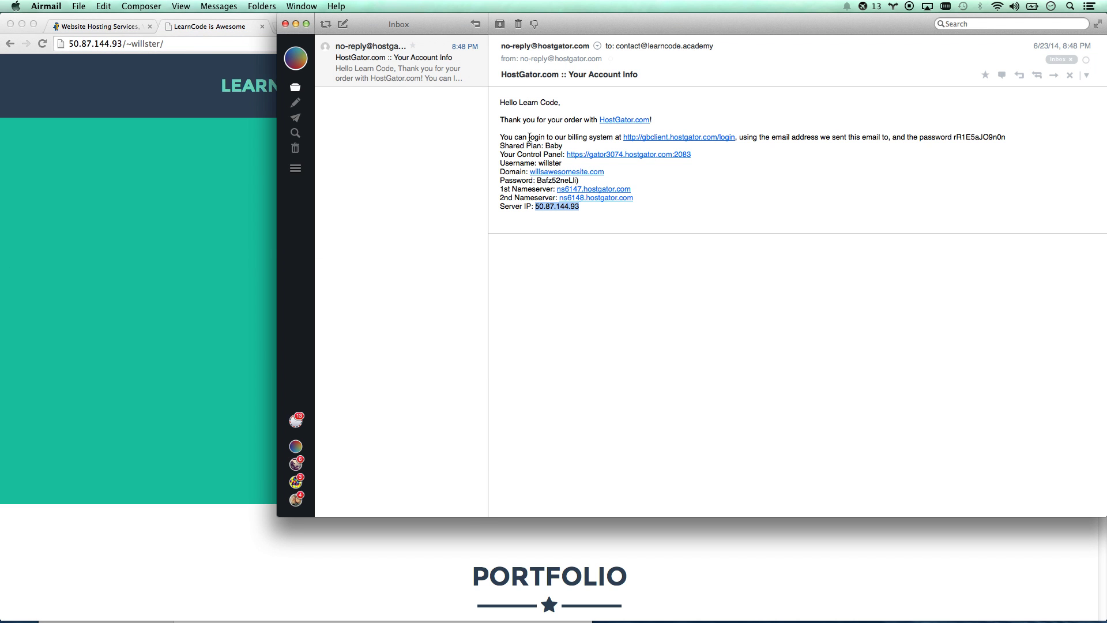
left_click(143, 168)
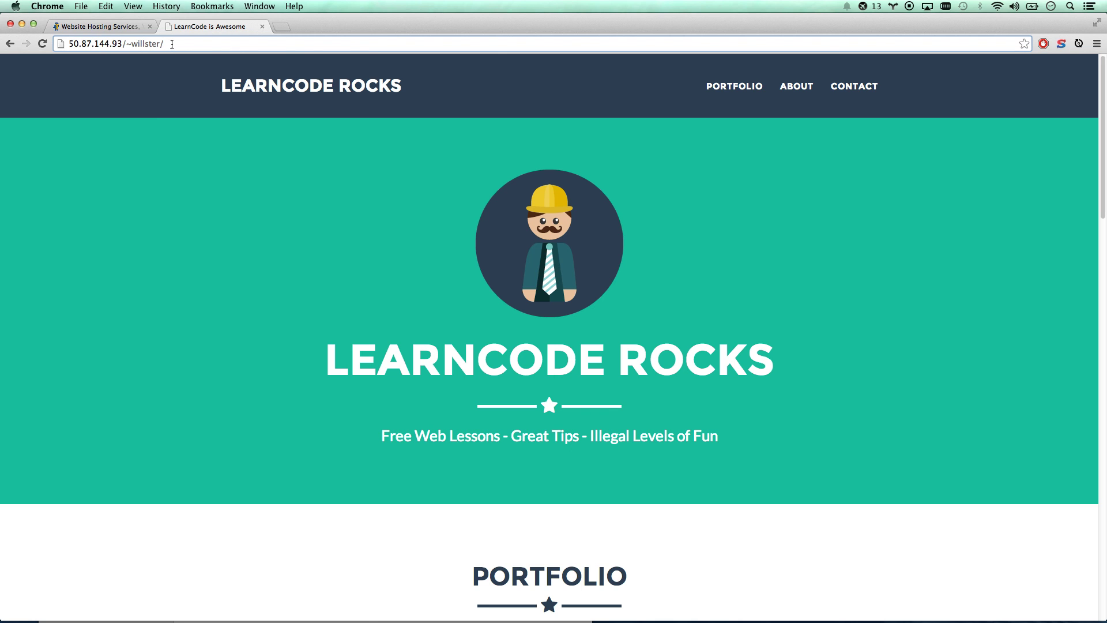
key("Return")
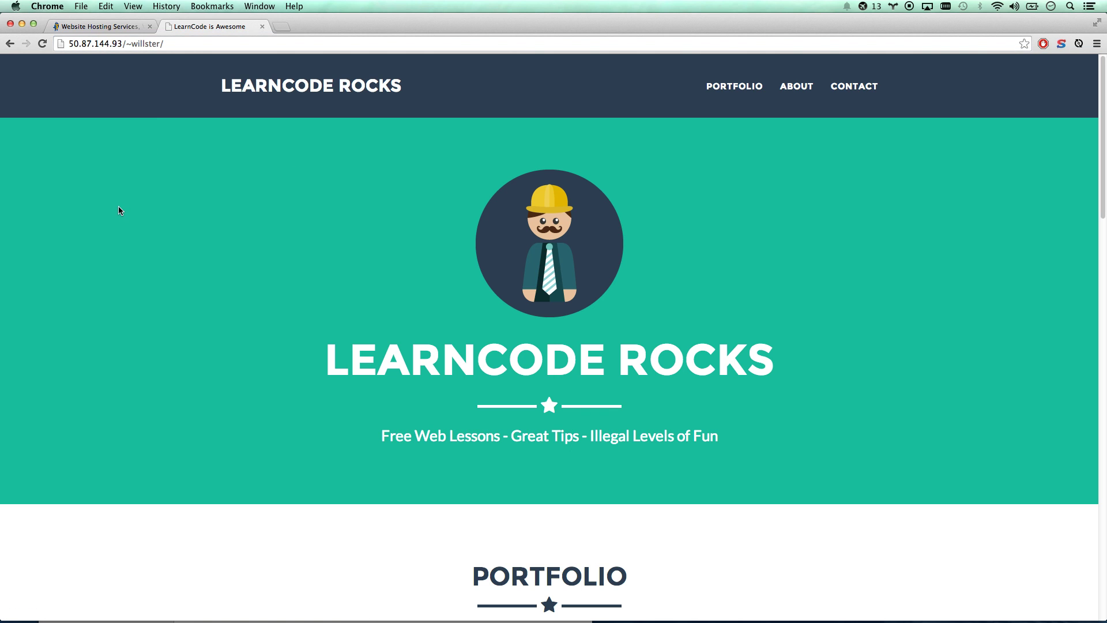
key("super+Tab")
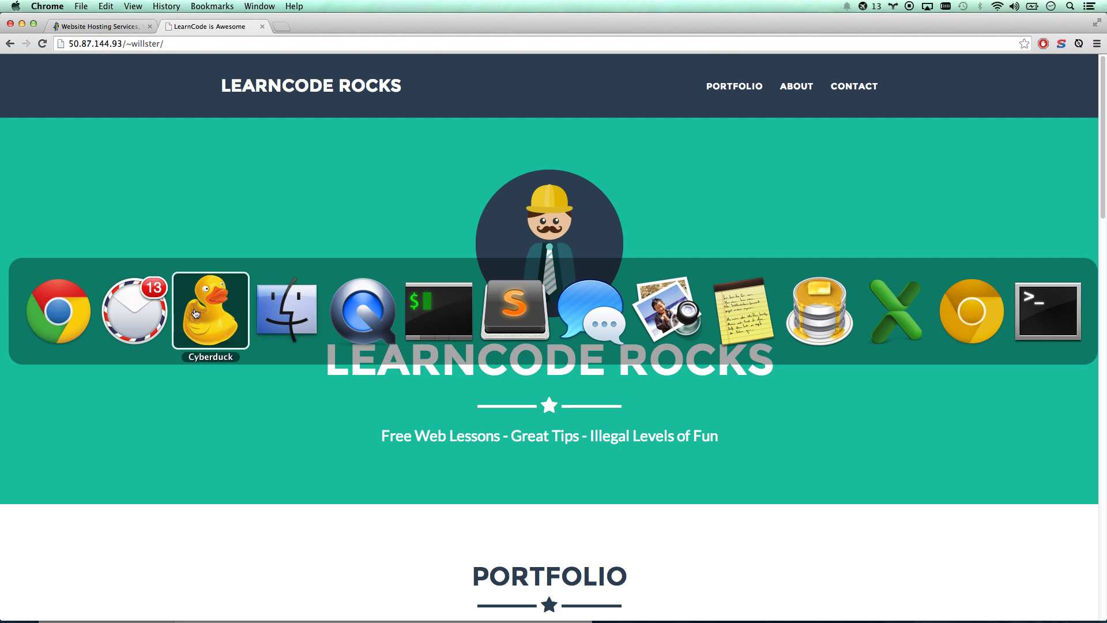
Add 'Really' to the navbar brand in index.html so it reads 'LearnCode Really Rocks', and save
left_click(508, 320)
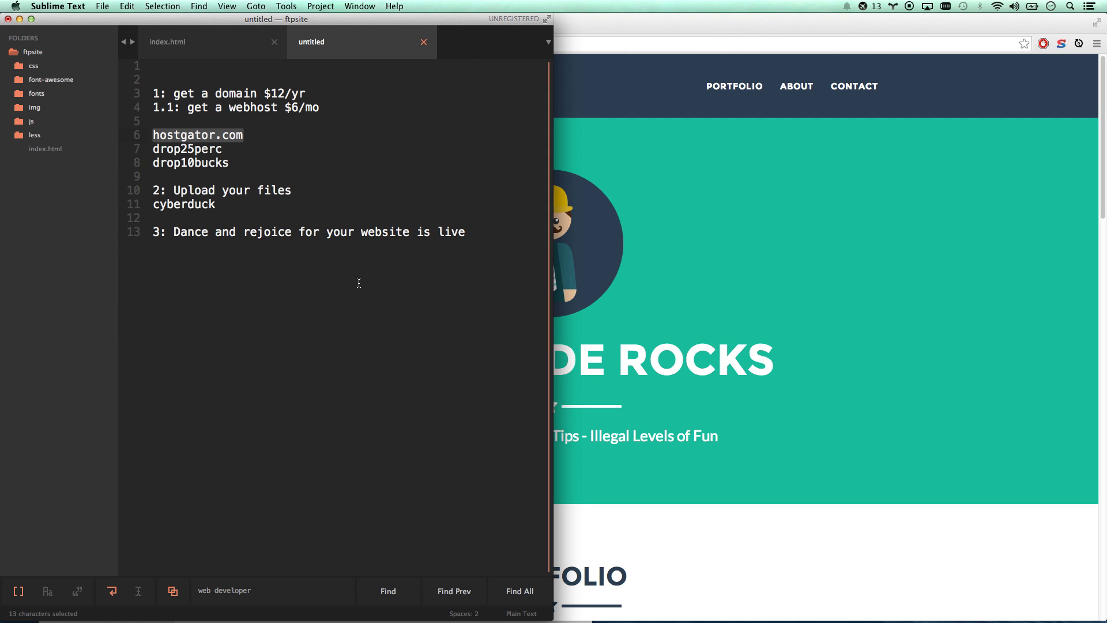
left_click(49, 149)
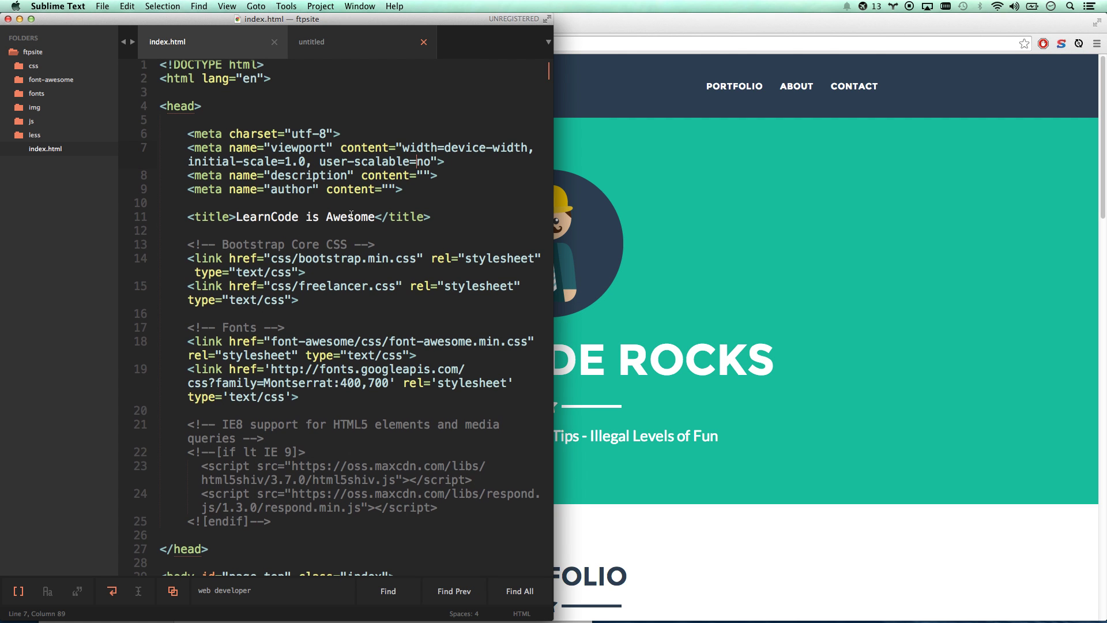
scroll(401, 220, "down", 10)
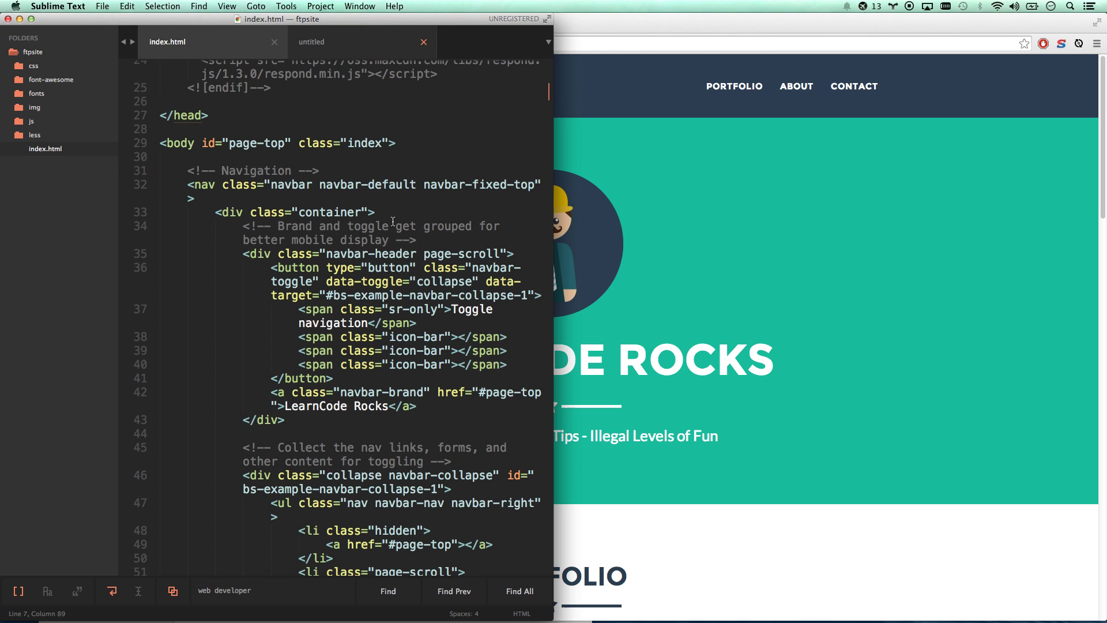
left_click(394, 225)
left_click(757, 247)
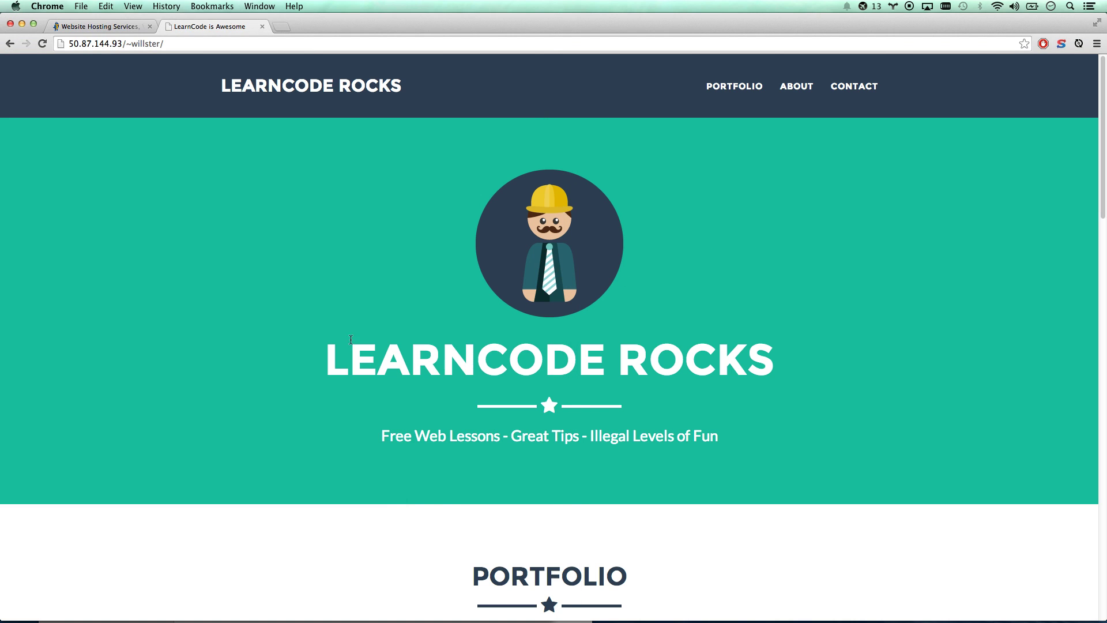
key("super+Tab")
type("Really")
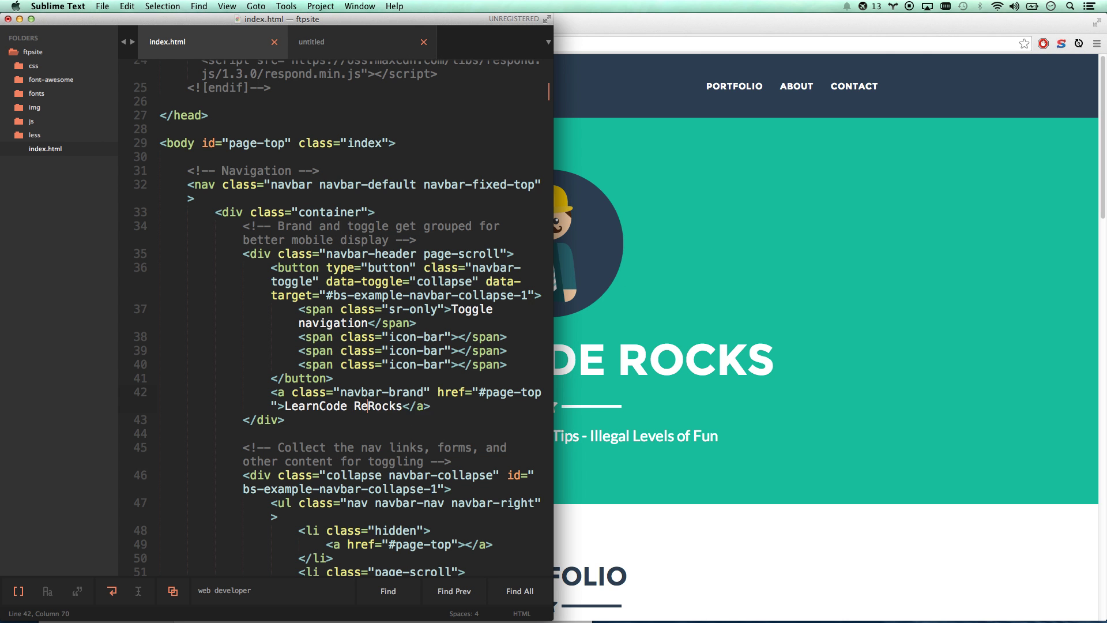
key("super+s")
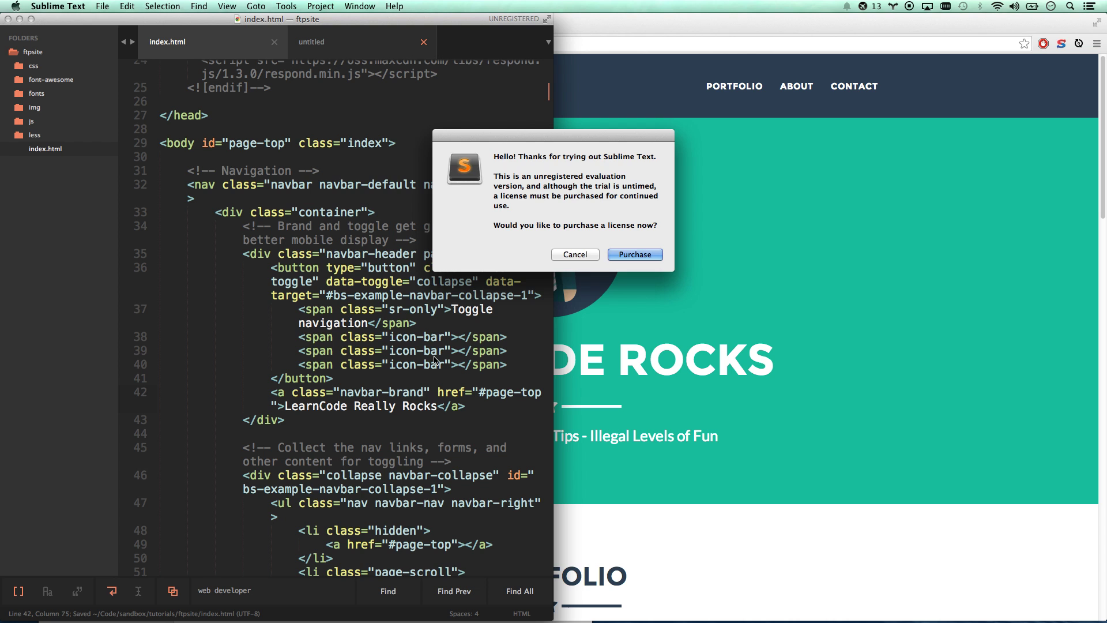
left_click(577, 255)
Upload the edited index.html into the server's www folder in Cyberduck, overwriting the old copy
key("super+Tab")
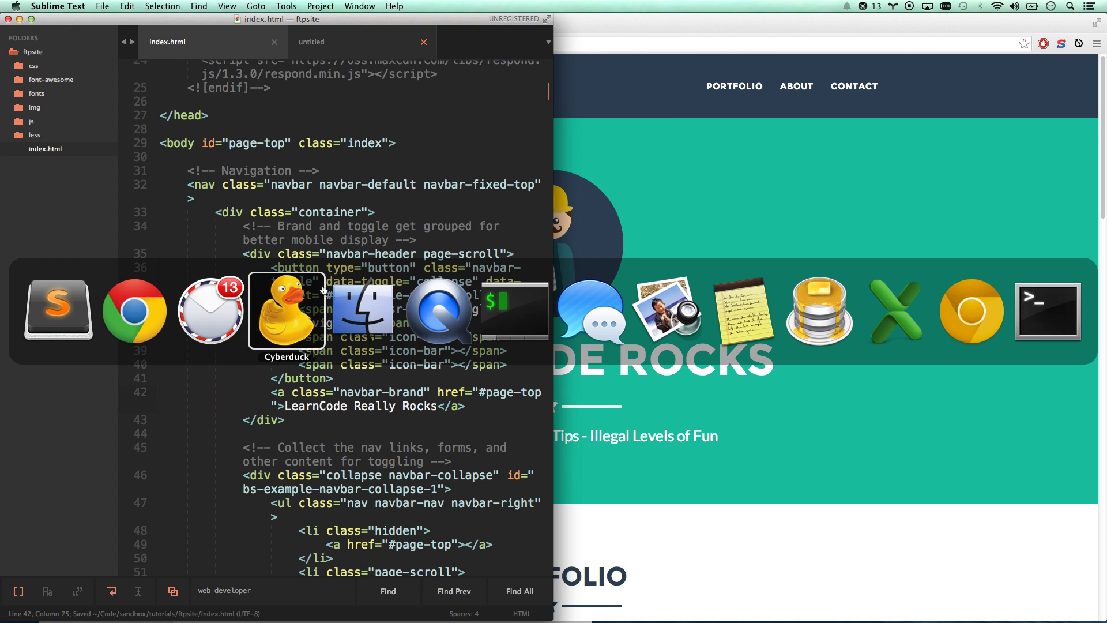
left_click(366, 302)
key("super+Tab")
key("super+Tab")
key("super+Tab")
key("super+Tab")
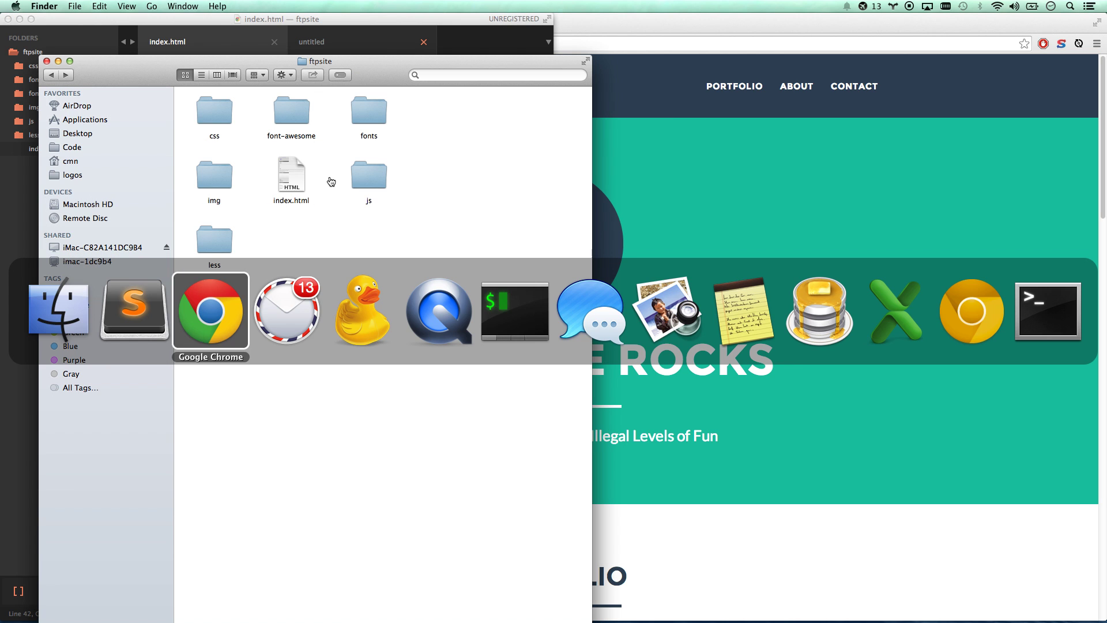
left_click_drag(293, 178, 748, 333)
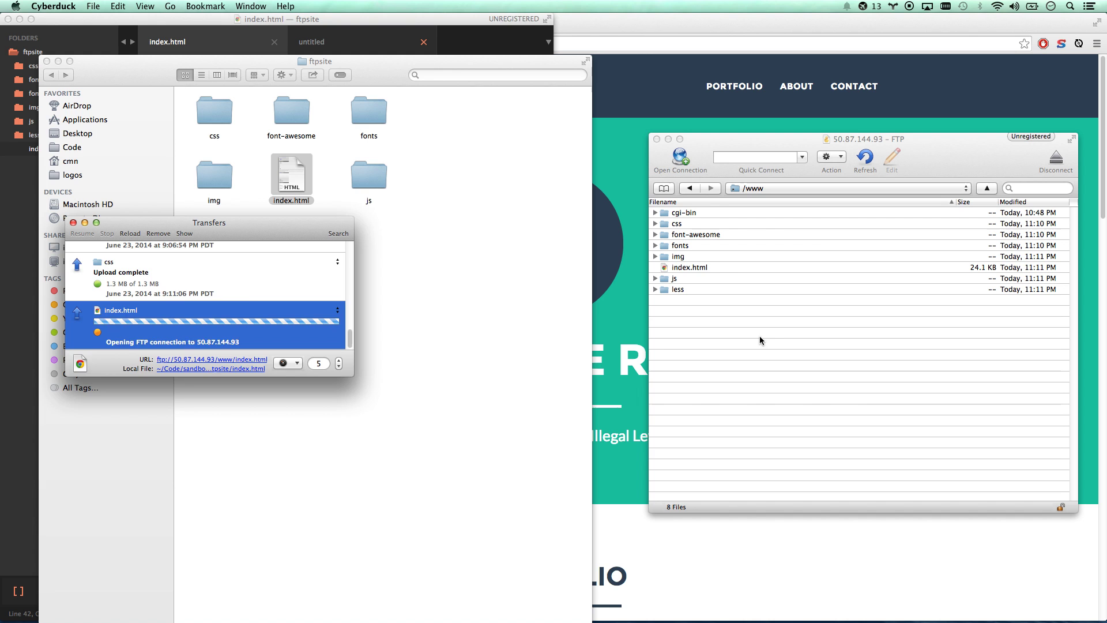
left_click(299, 379)
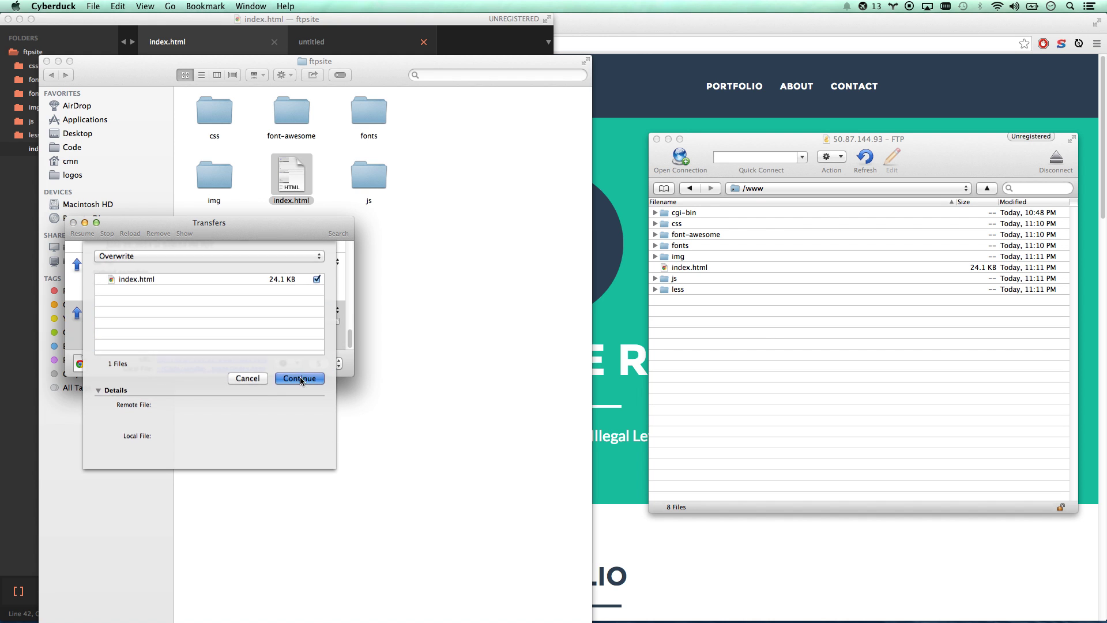
Reload 50.87.144.93/~willster in Chrome to show the 'LEARNCODE REALLY ROCKS' heading
key("super+Tab")
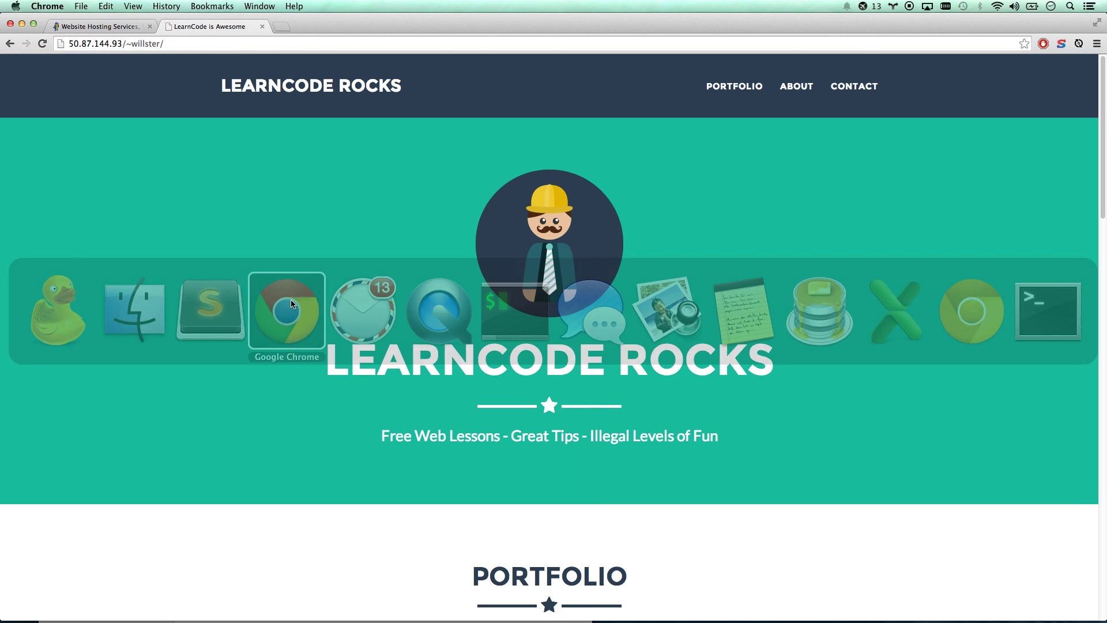
key("super+r")
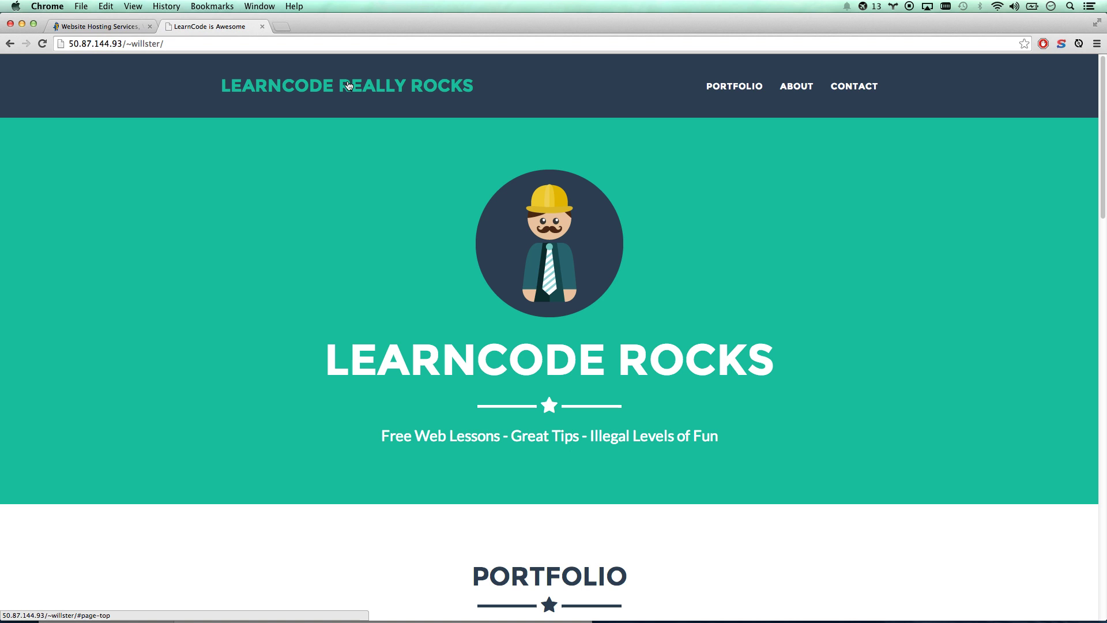